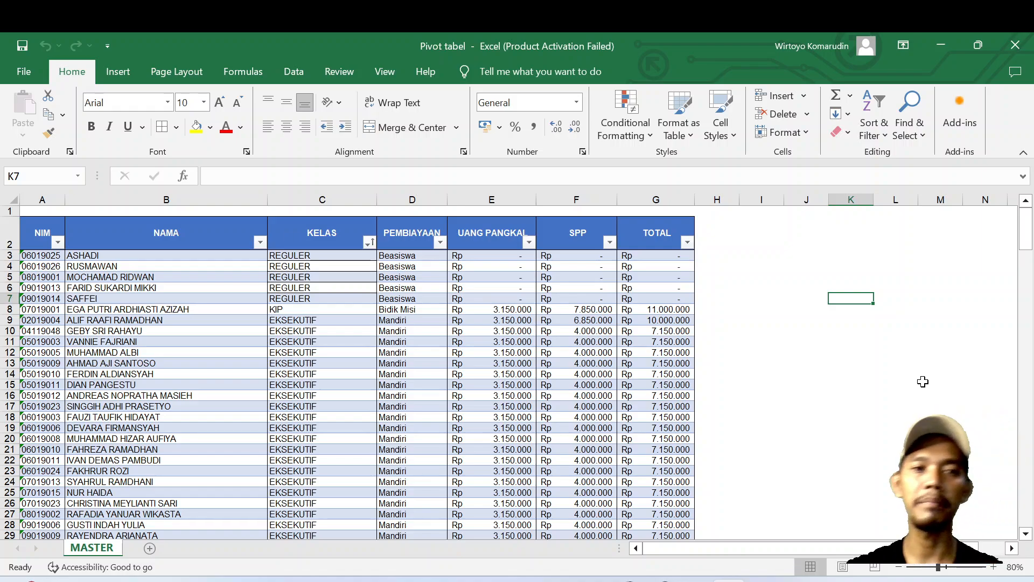
Examine the column headers and student rows of the master table, from NIM through TOTAL.
left_click(744, 362)
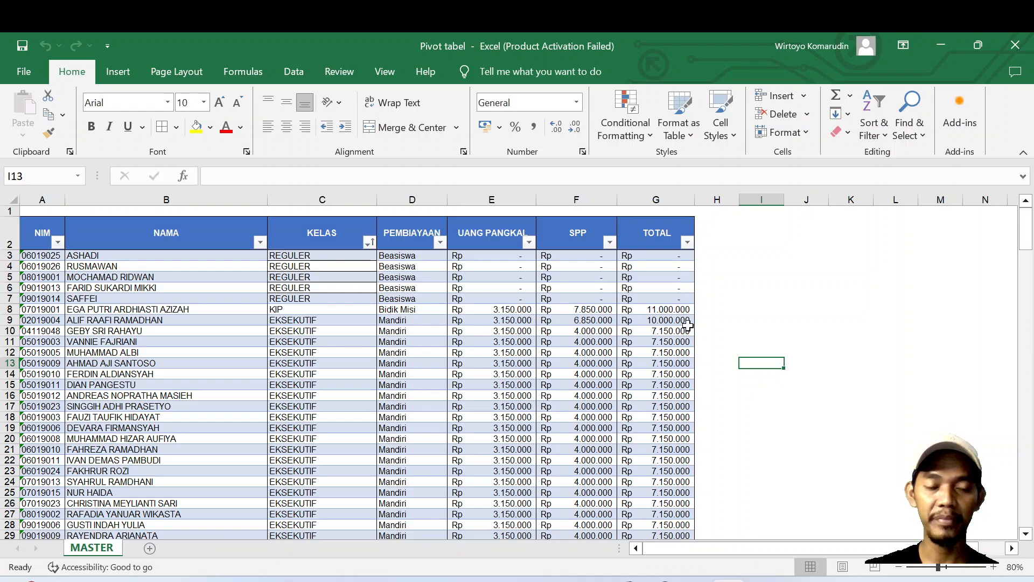
left_click(162, 234)
left_click(329, 235)
left_click(416, 245)
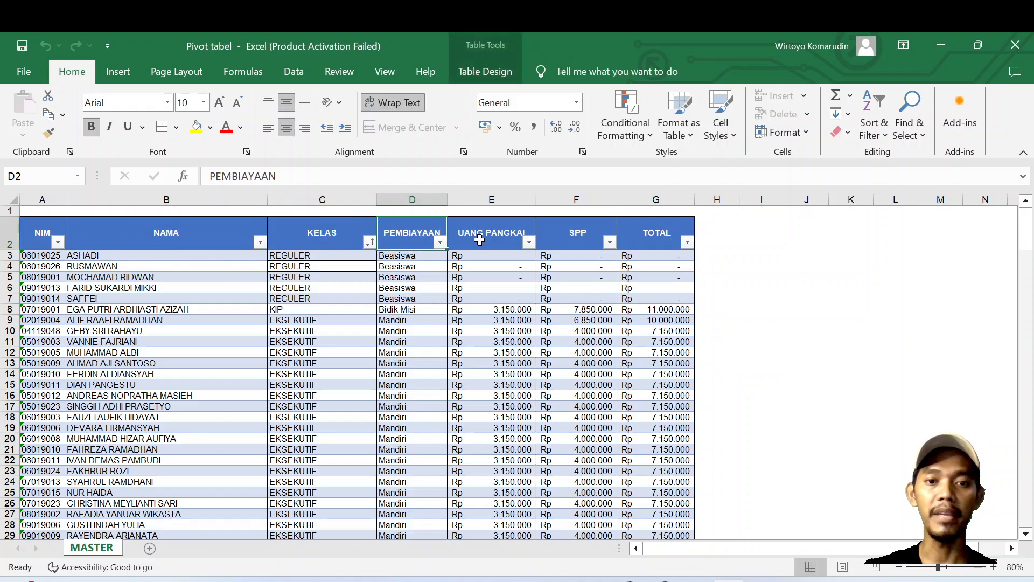
left_click(479, 240)
left_click(569, 240)
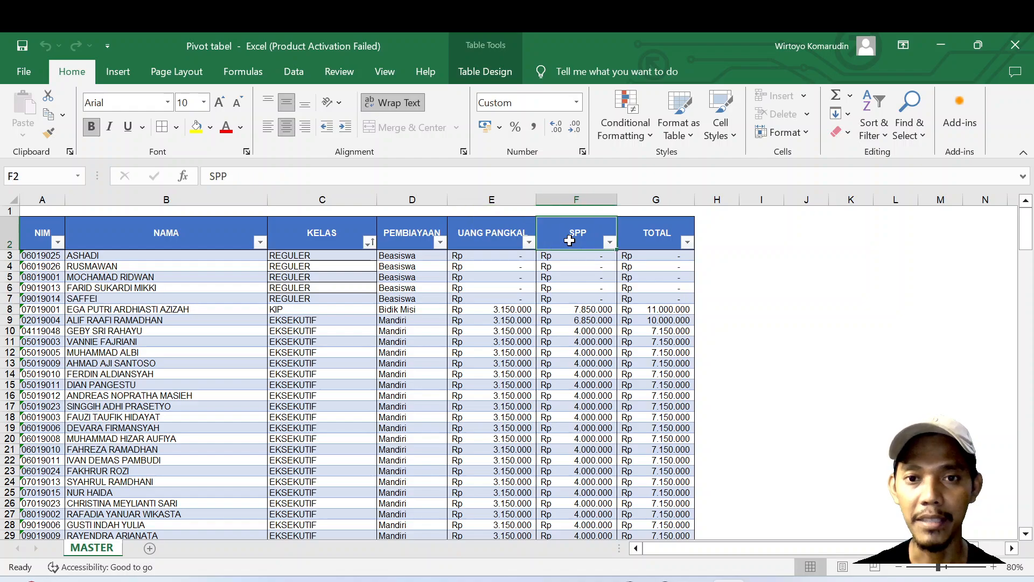
left_click(656, 237)
left_click(792, 267)
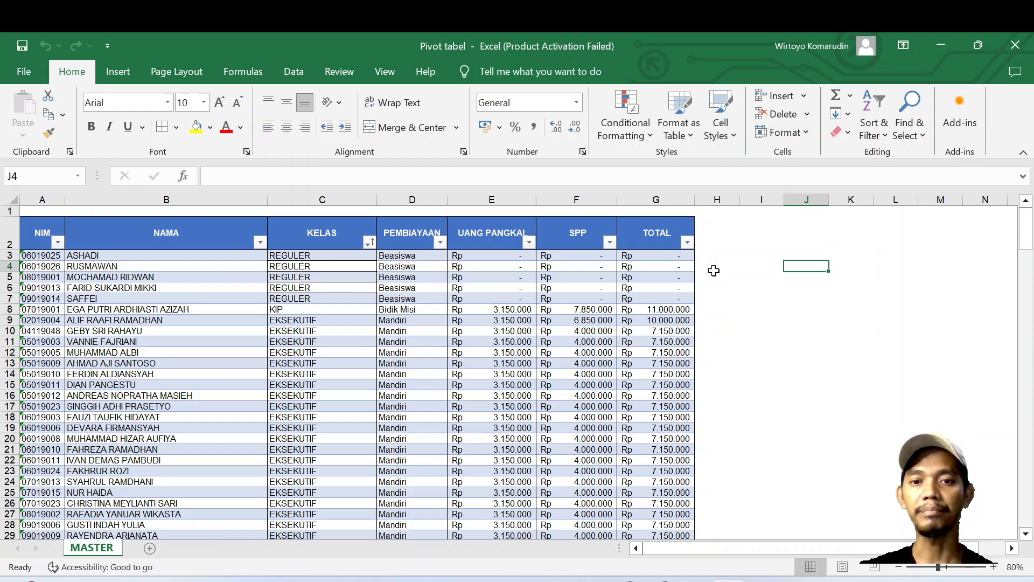
left_click(777, 329)
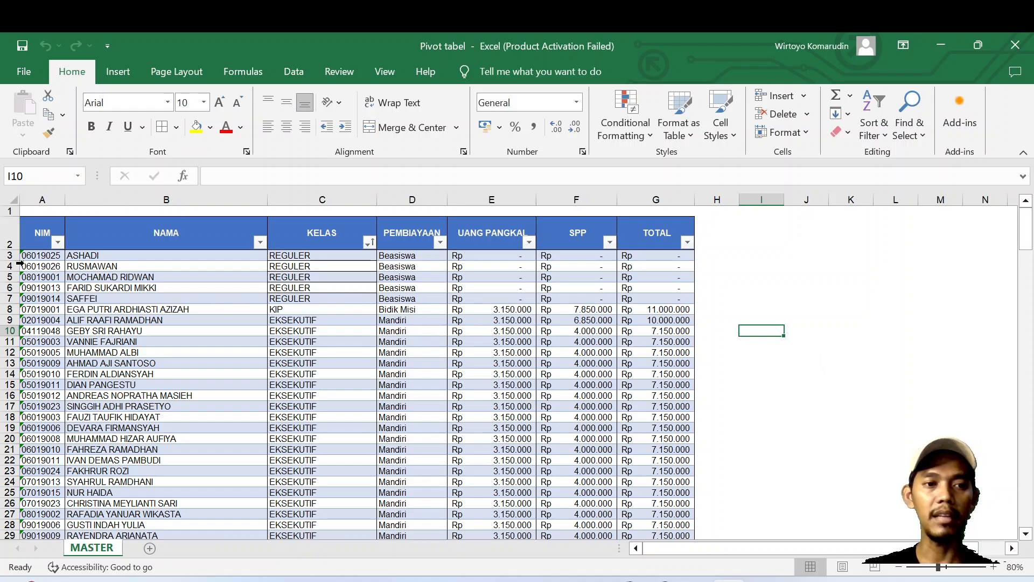
left_click(45, 233)
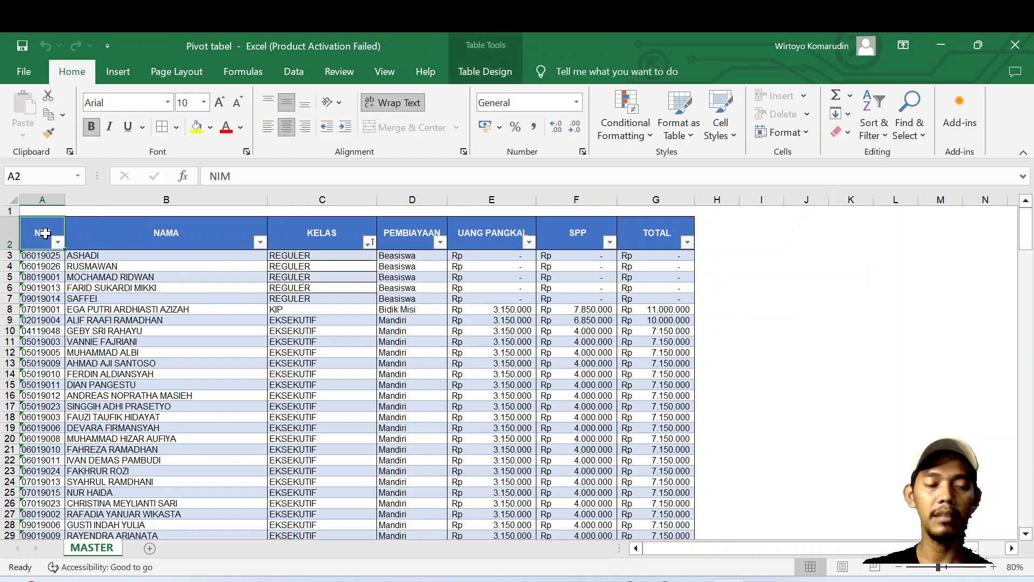
left_click(108, 288)
left_click(135, 384)
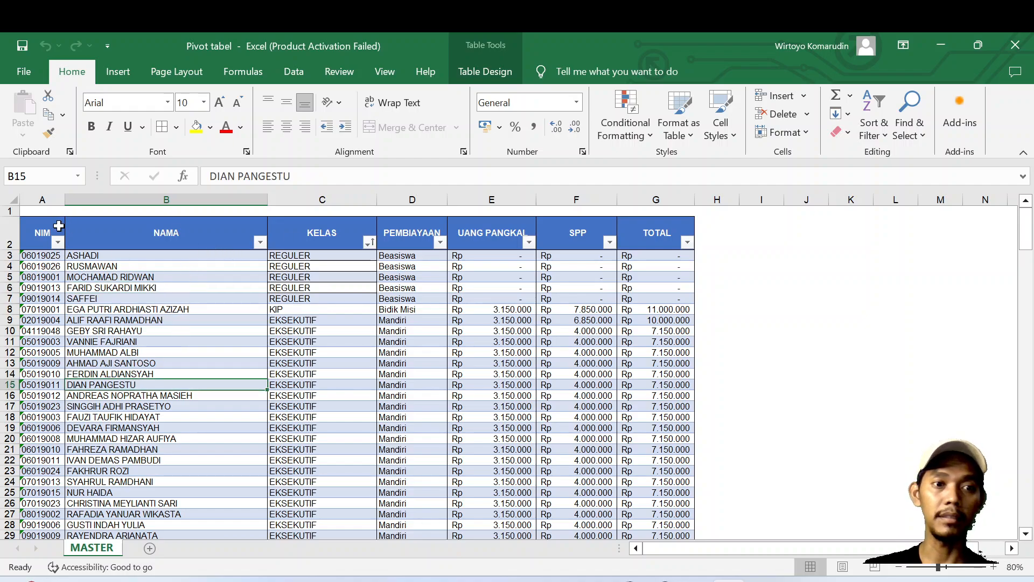
Insert a PivotTable from Table5 into the existing MASTER worksheet at cell I4.
left_click(40, 231)
left_click(156, 226)
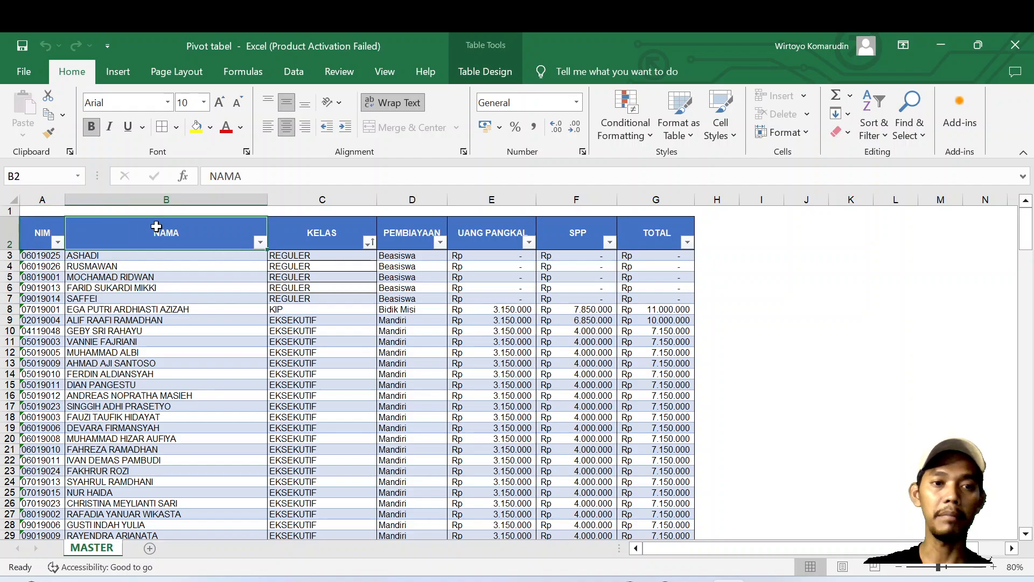
left_click(119, 74)
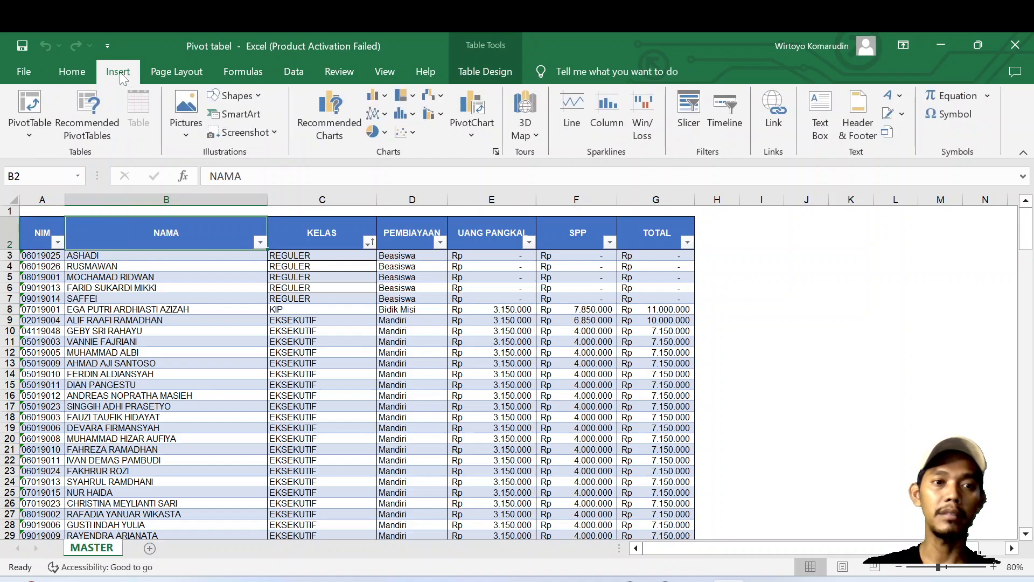
left_click(25, 135)
left_click(49, 161)
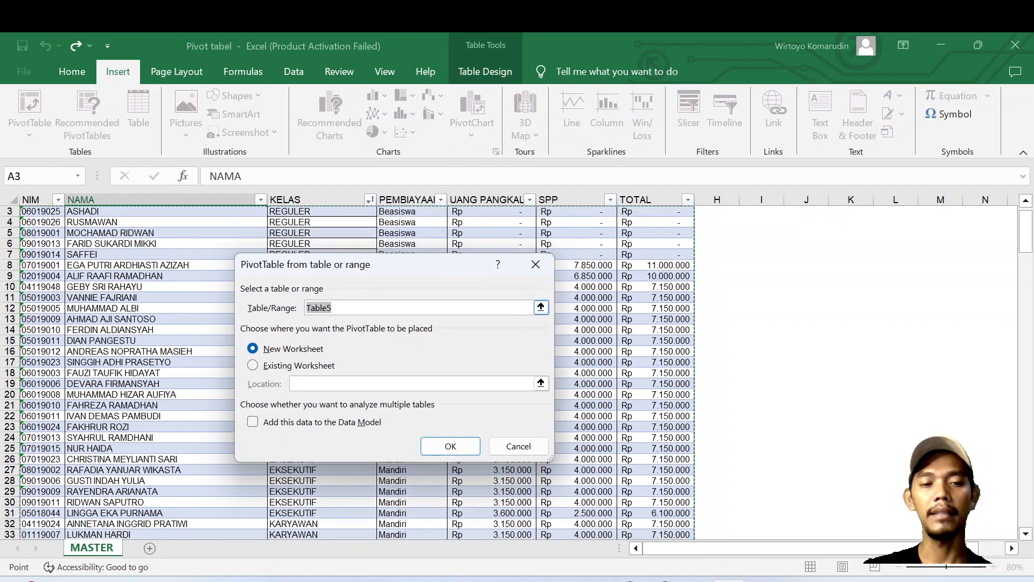
left_click_drag(382, 268, 508, 208)
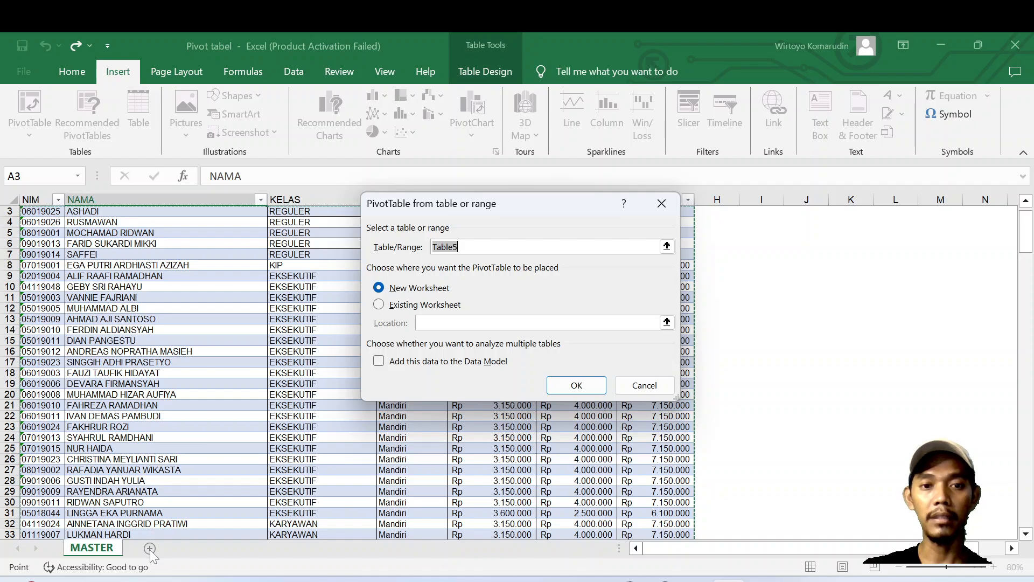
left_click(407, 304)
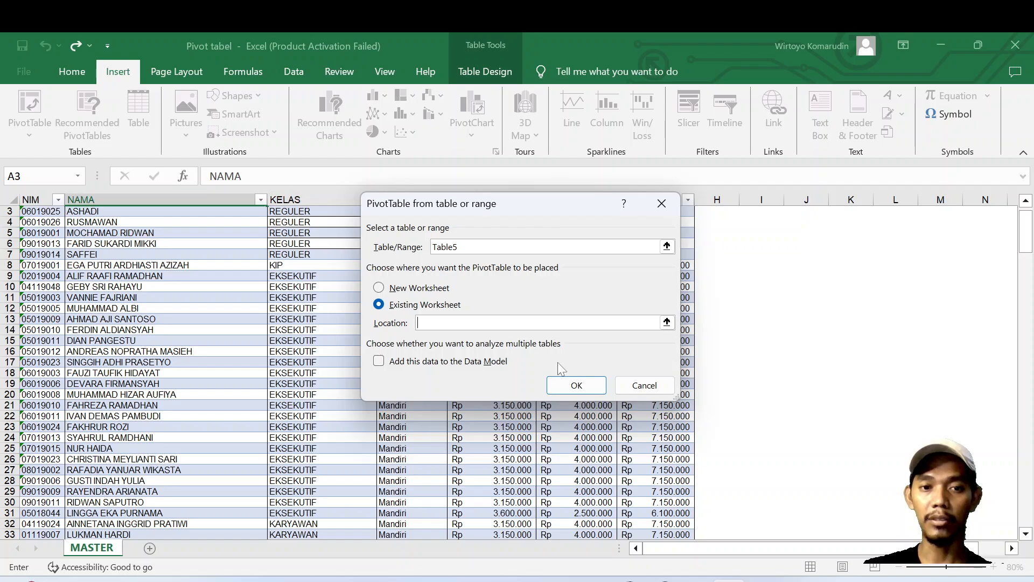
left_click(585, 387)
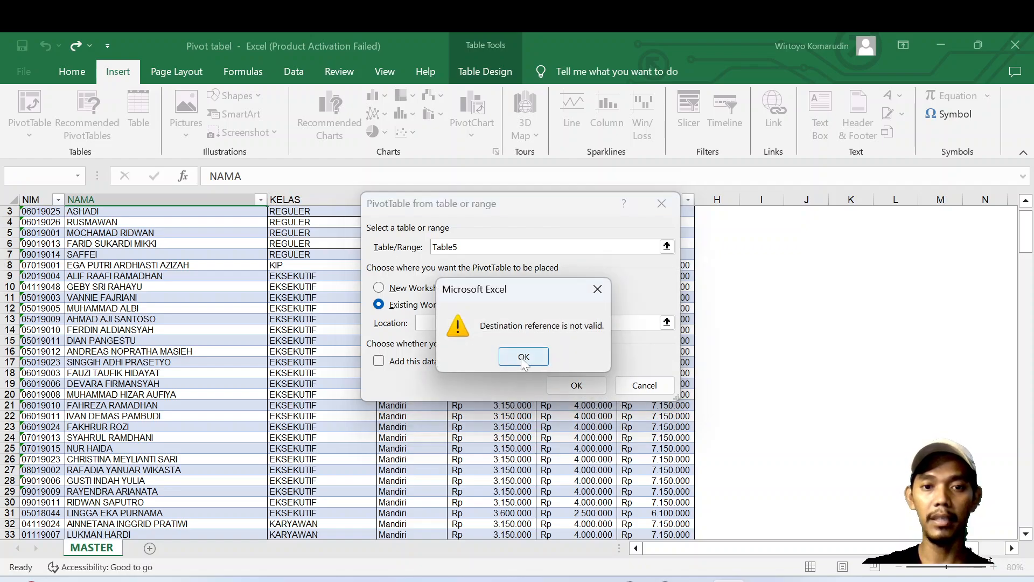
key("Return")
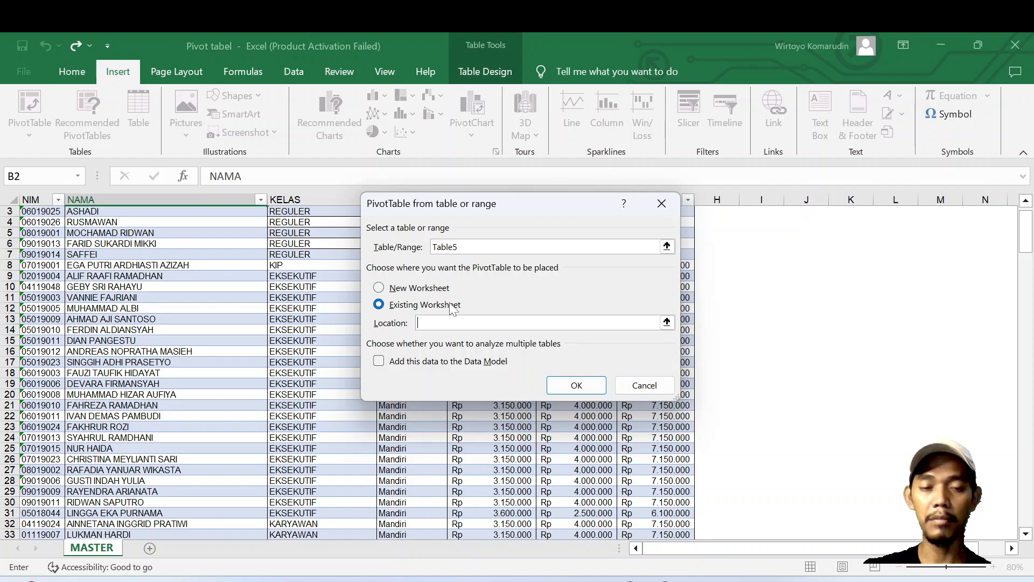
left_click(770, 222)
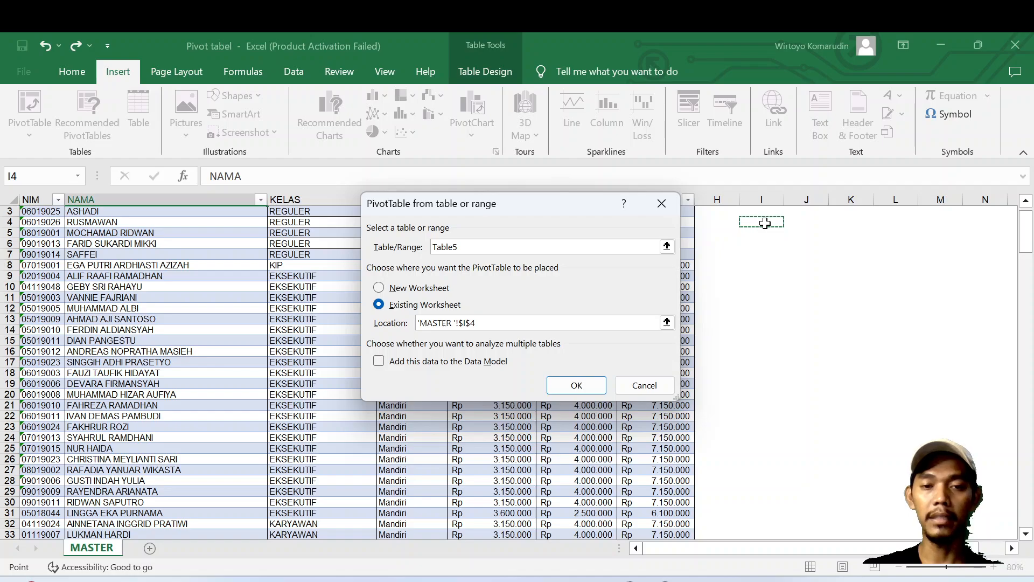
left_click(576, 386)
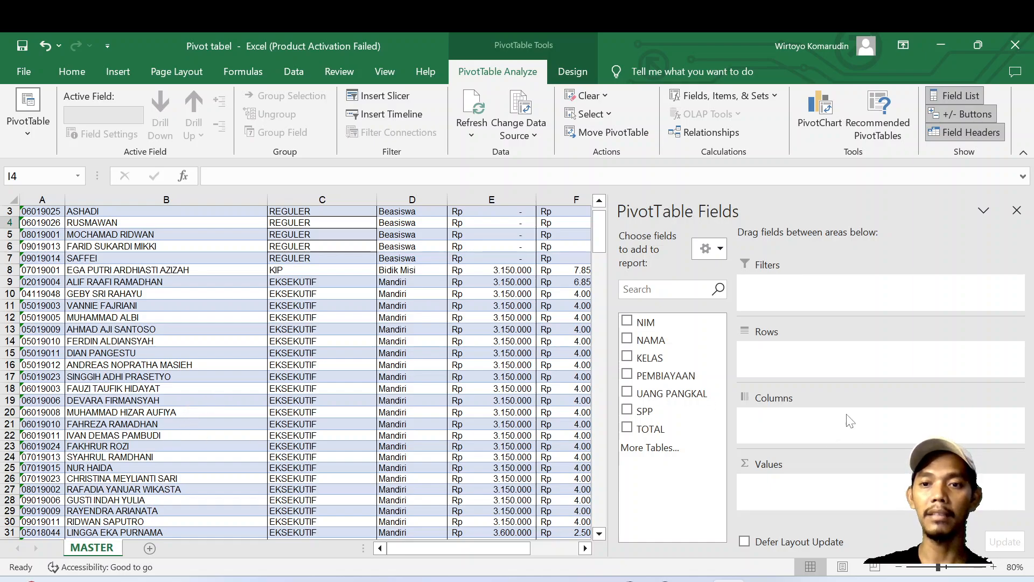
Close the PivotTable field list and delete columns I to K to remove the PivotTable from the MASTER sheet.
left_click(1017, 211)
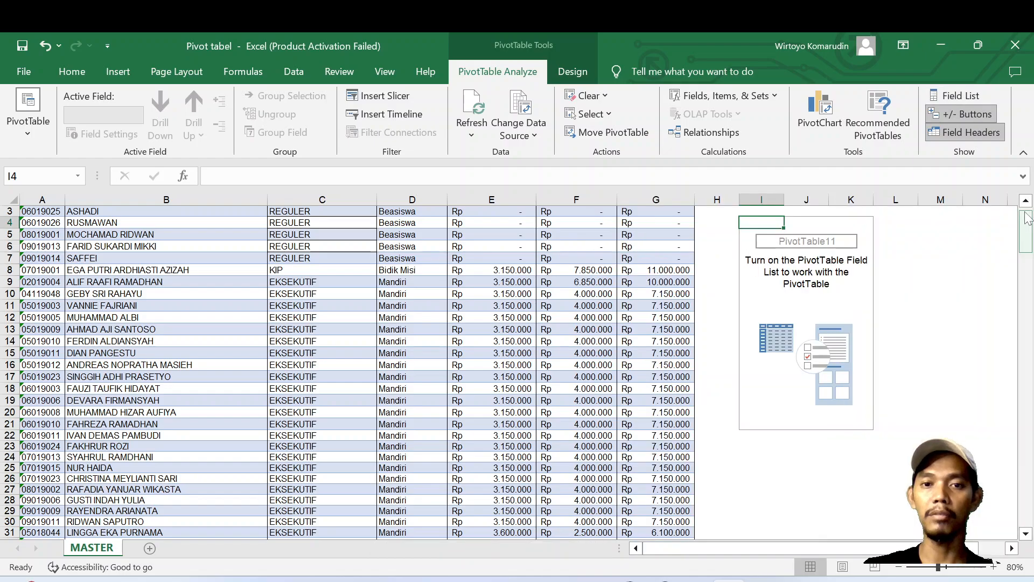
left_click_drag(765, 191, 842, 197)
right_click(841, 197)
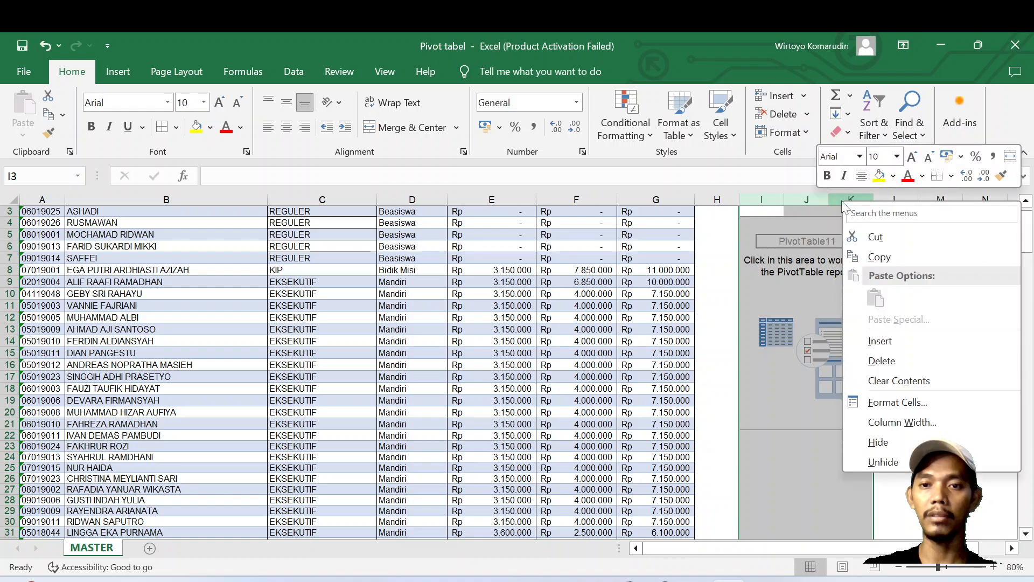
left_click(892, 360)
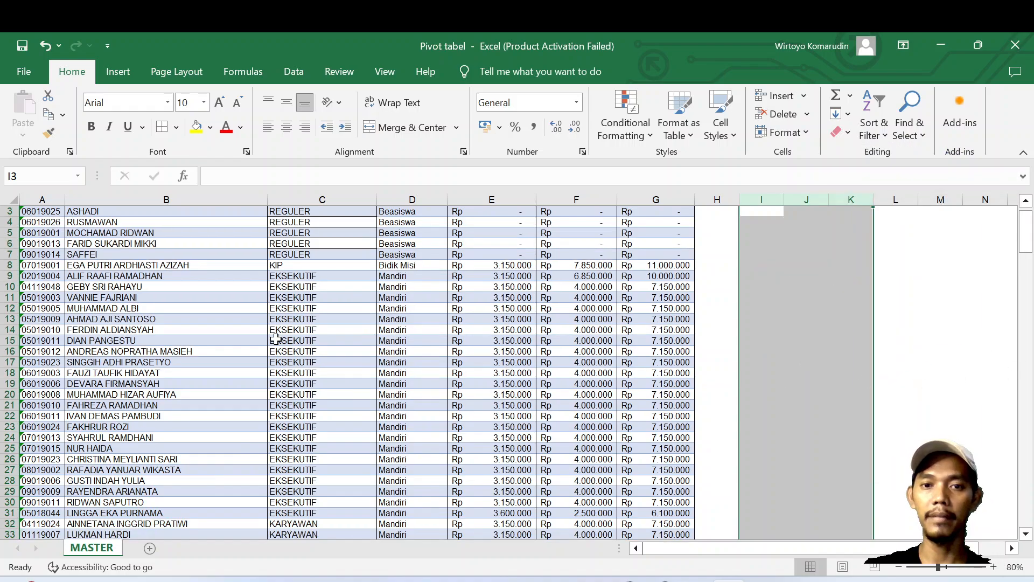
Create a PivotTable from Table5 on a new worksheet.
scroll(485, 323, "up", 1)
left_click(98, 256)
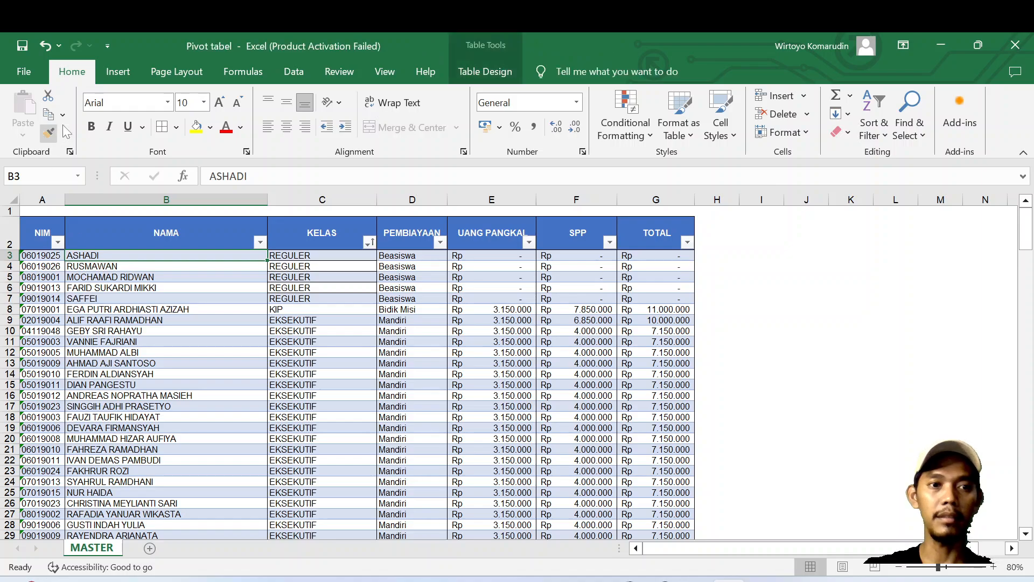
left_click(114, 75)
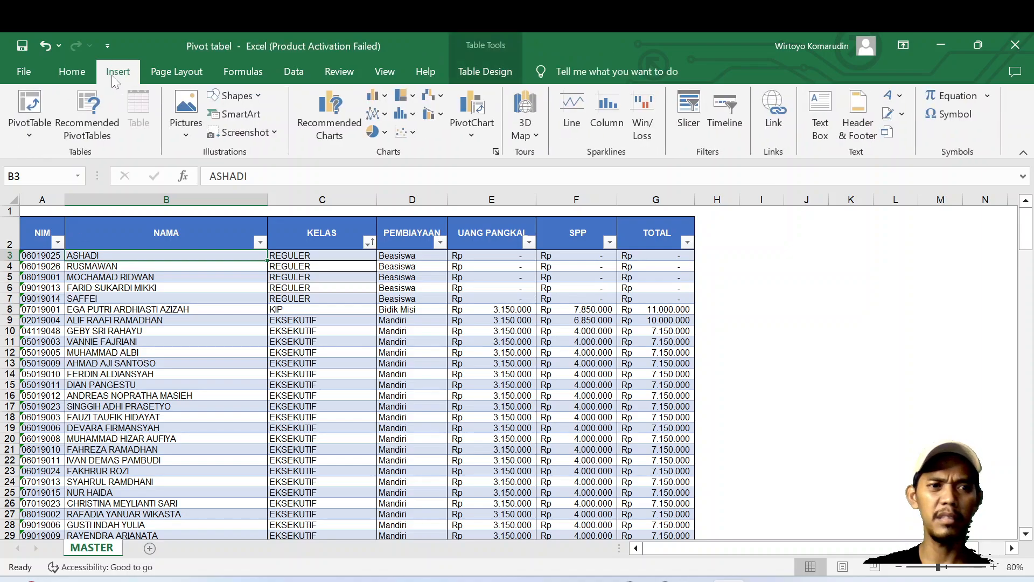
left_click(23, 127)
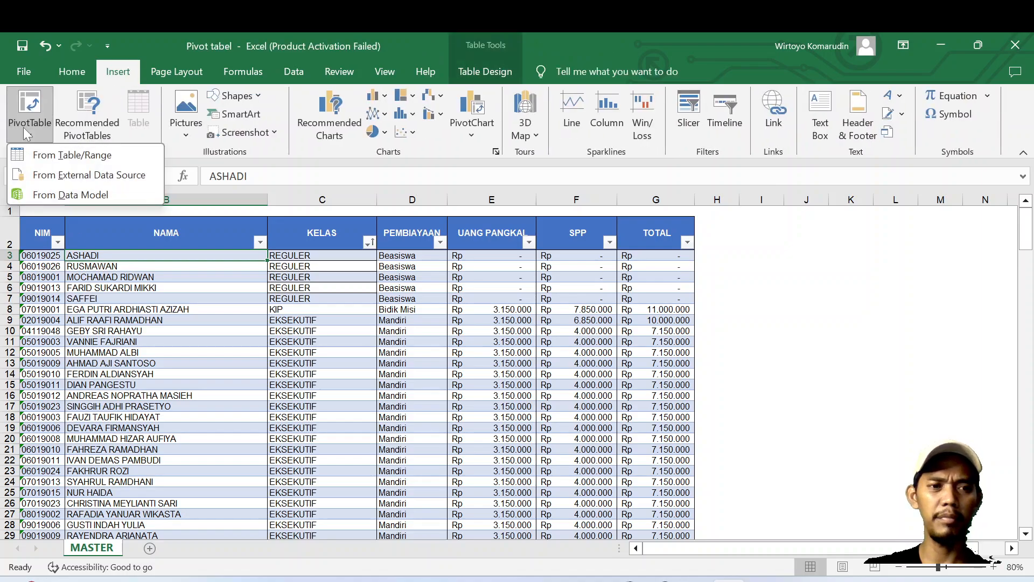
left_click(79, 156)
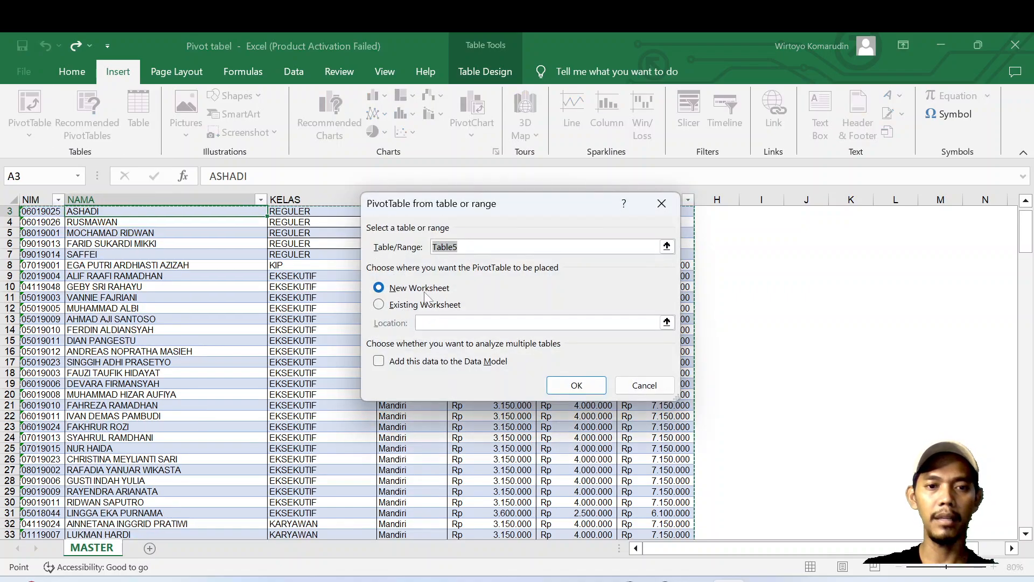
left_click(566, 386)
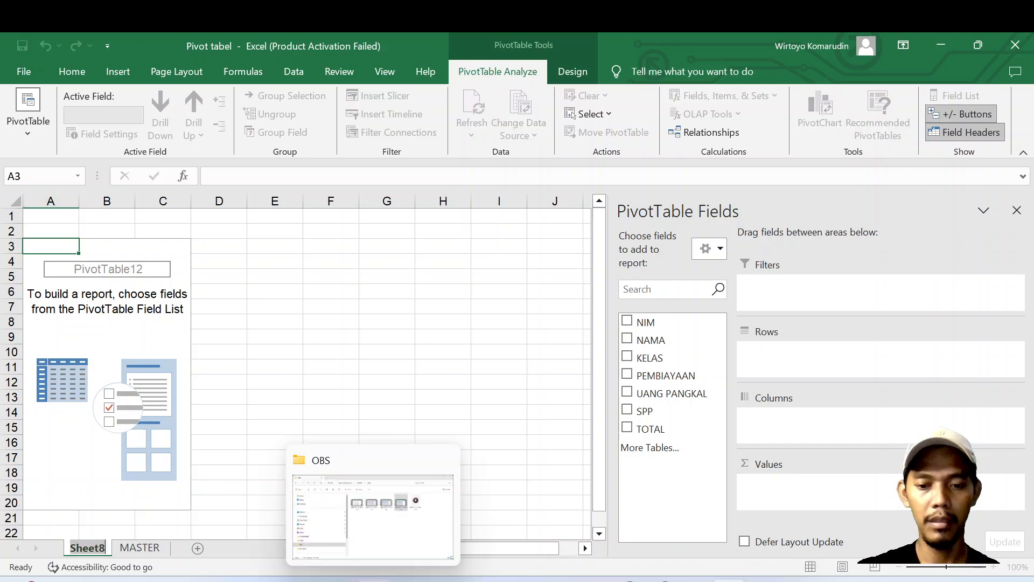
Rename the new PivotTable worksheet to PIVOT TABLE.
double_click(86, 548)
type("PiVOT TAB")
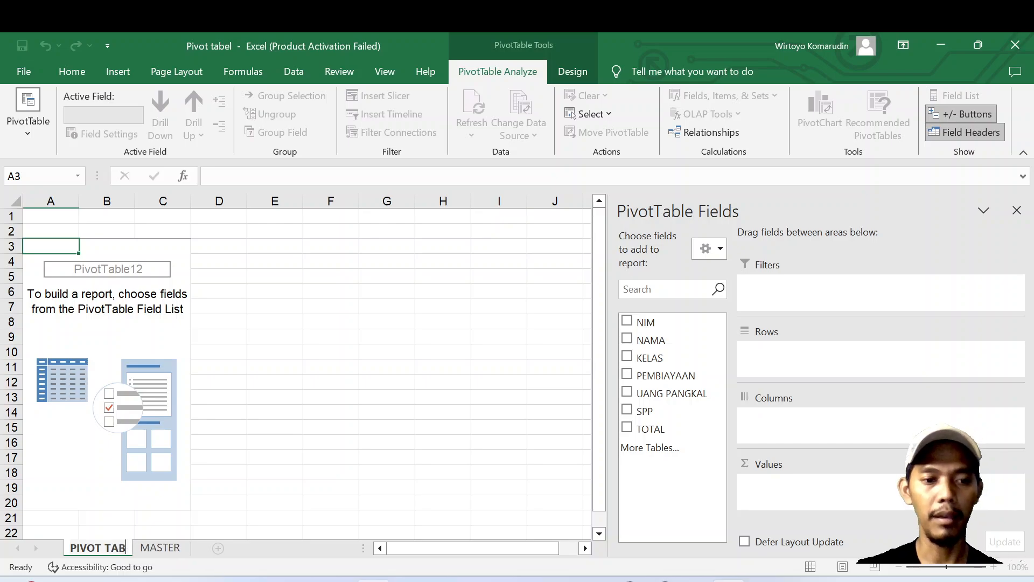
type("LE")
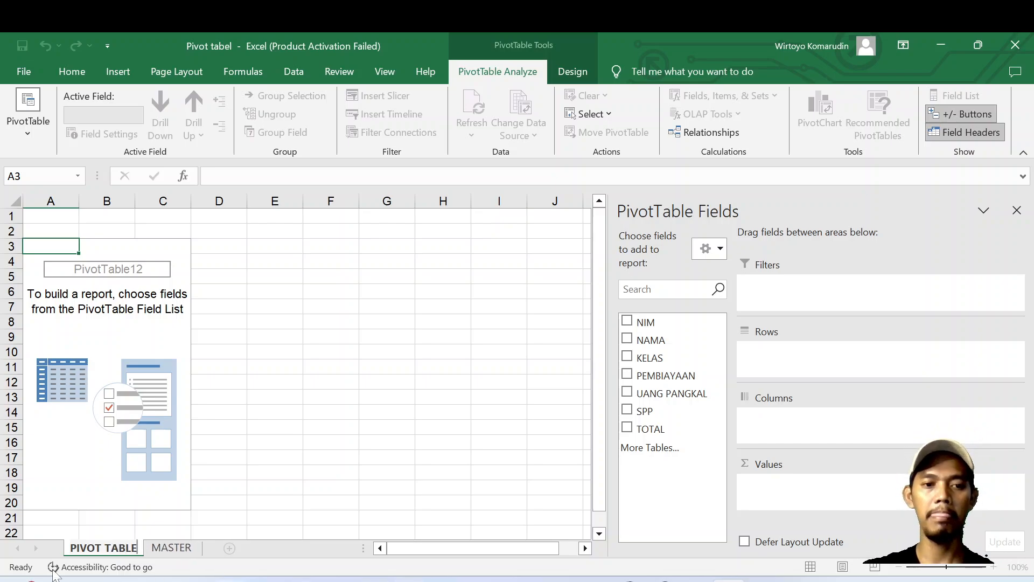
left_click(289, 379)
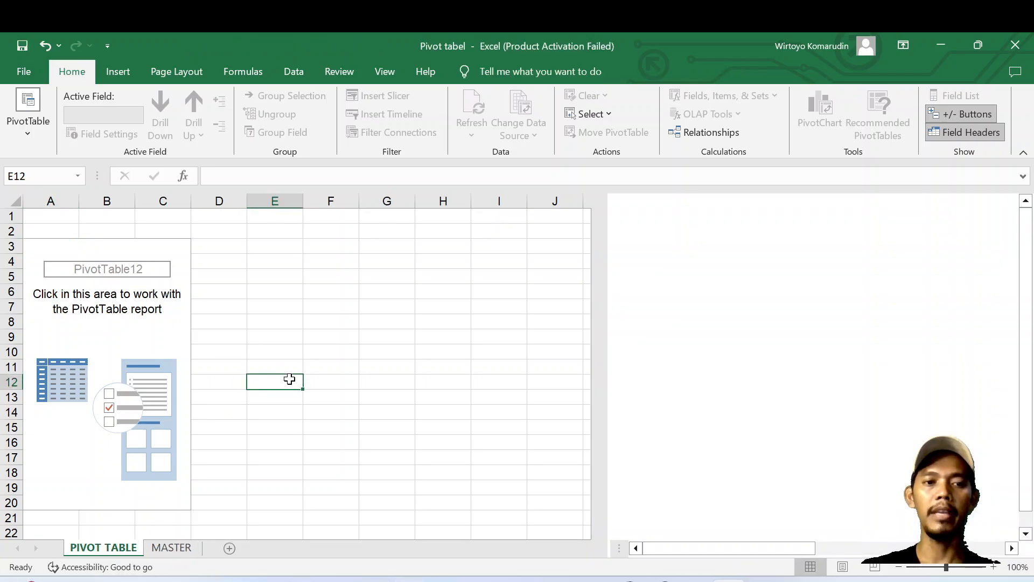
Add the KELAS field to the PivotTable's Rows area and check each class label.
left_click(108, 344)
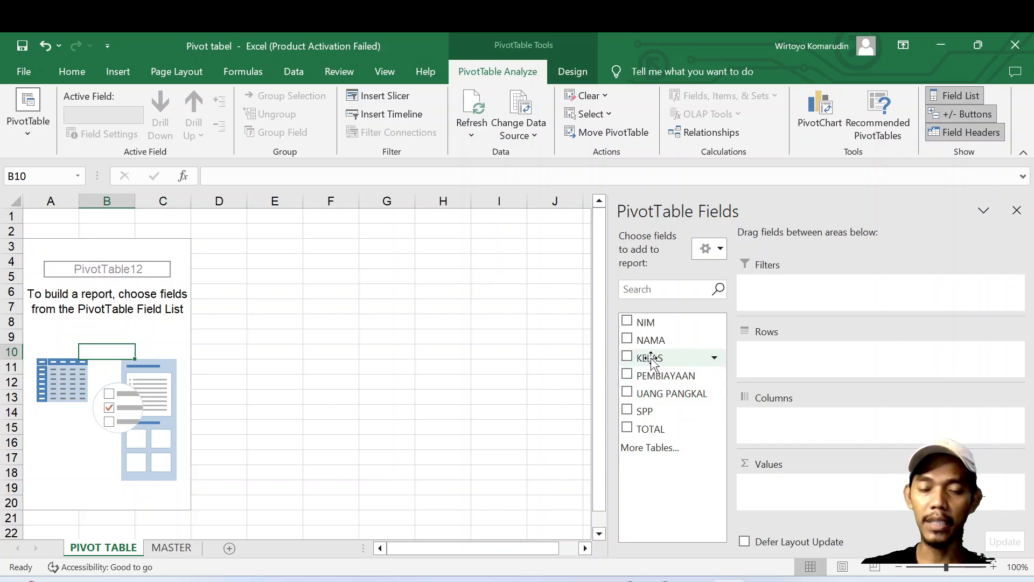
left_click_drag(653, 360, 791, 363)
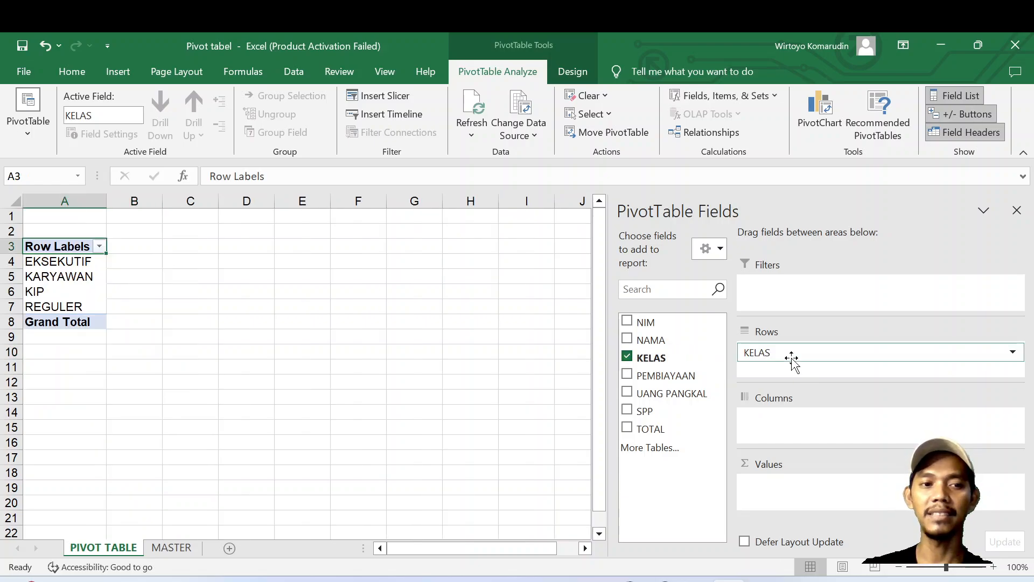
left_click(67, 262)
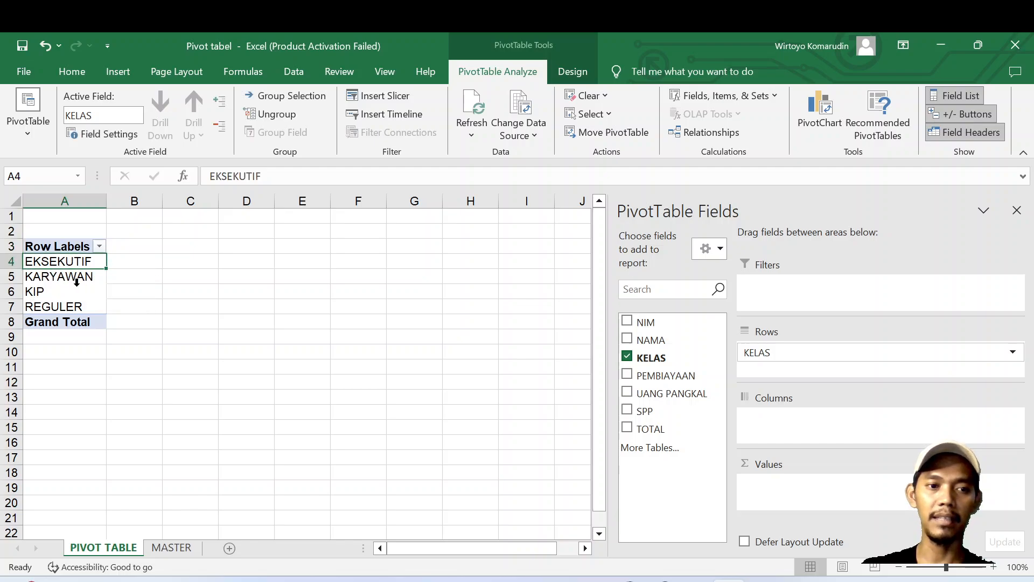
left_click(70, 278)
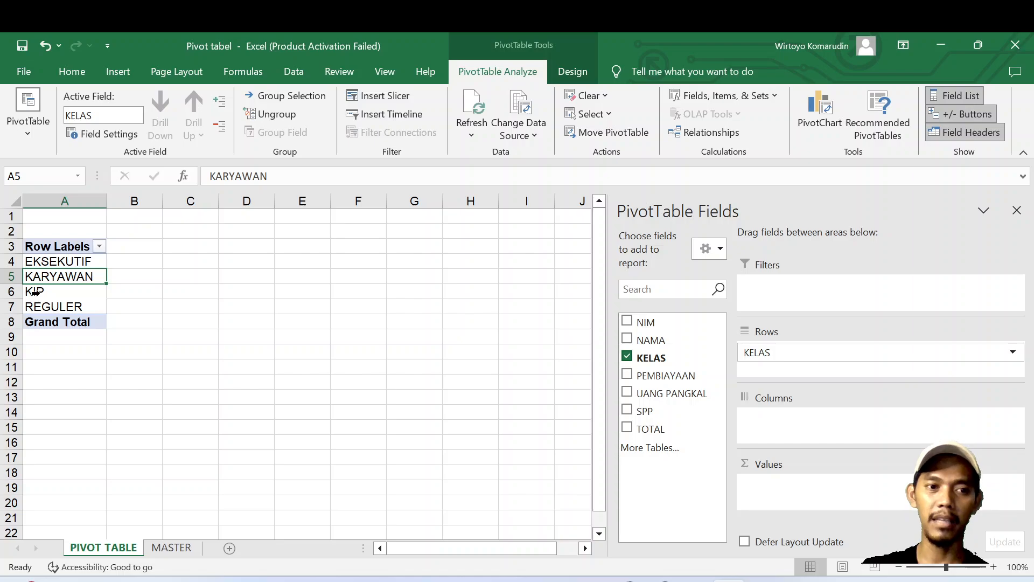
left_click(64, 292)
left_click(66, 306)
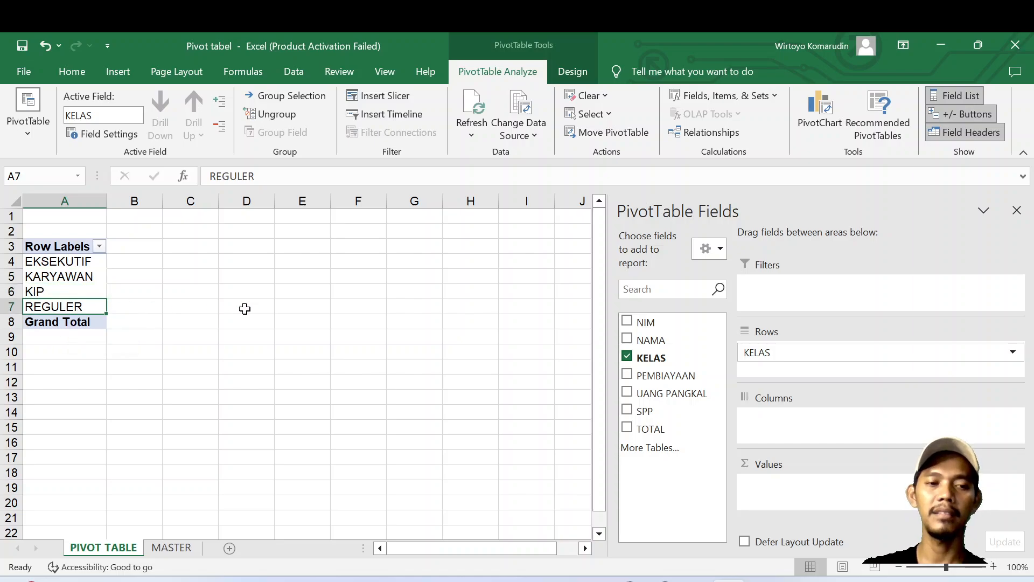
Add the KELAS field to the PivotTable's Values area to count the students per class.
left_click(238, 411)
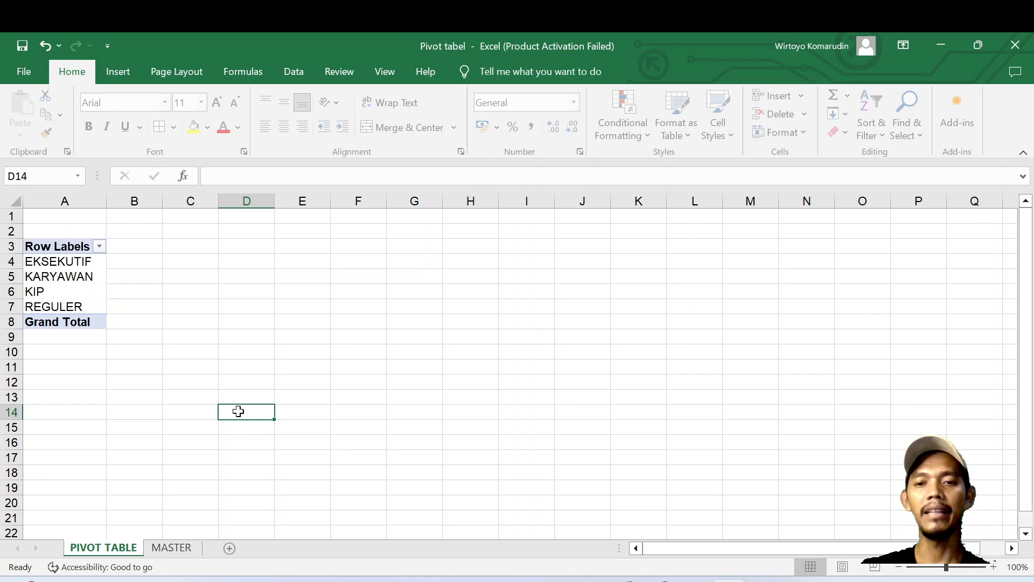
left_click(53, 291)
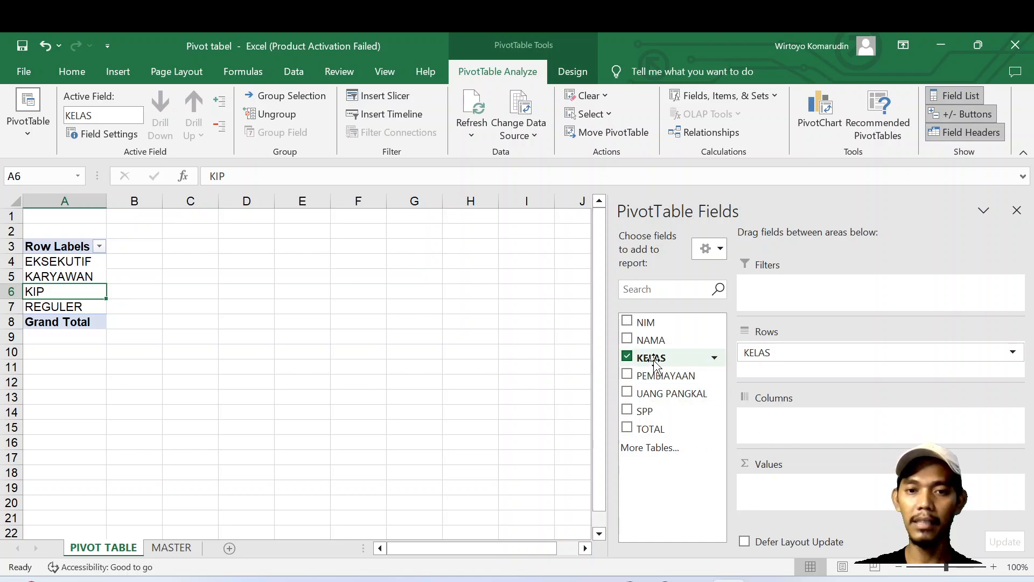
left_click_drag(655, 362, 845, 485)
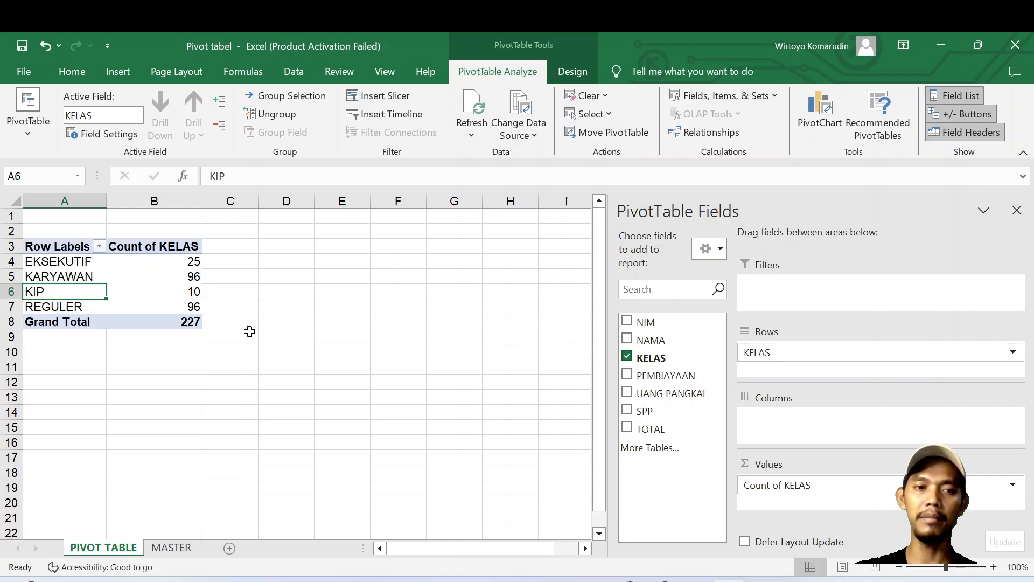
Check the student count of each class in the PivotTable, from EKSEKUTIF through REGULER.
left_click(77, 262)
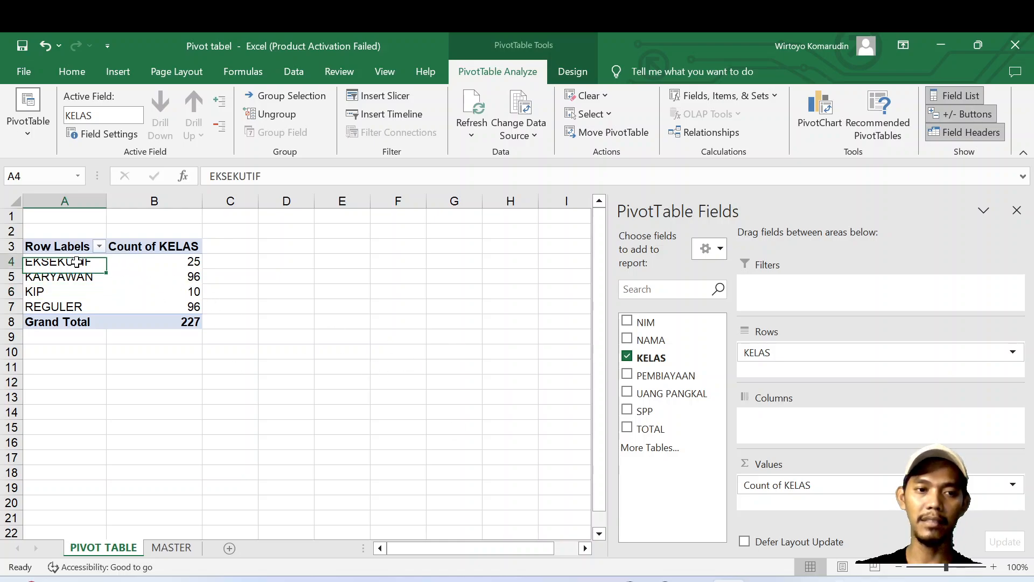
left_click(179, 261)
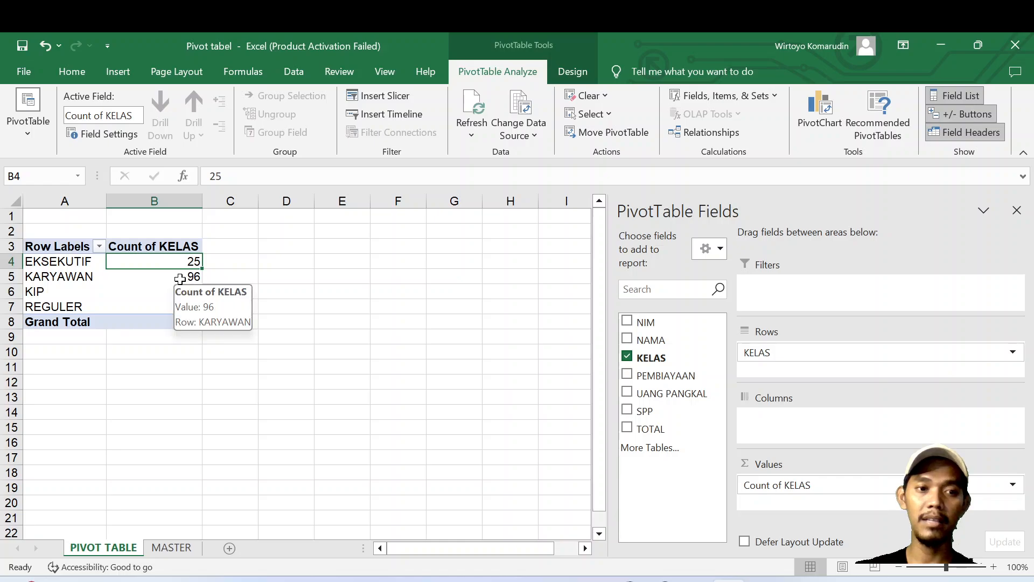
left_click(180, 277)
left_click(178, 294)
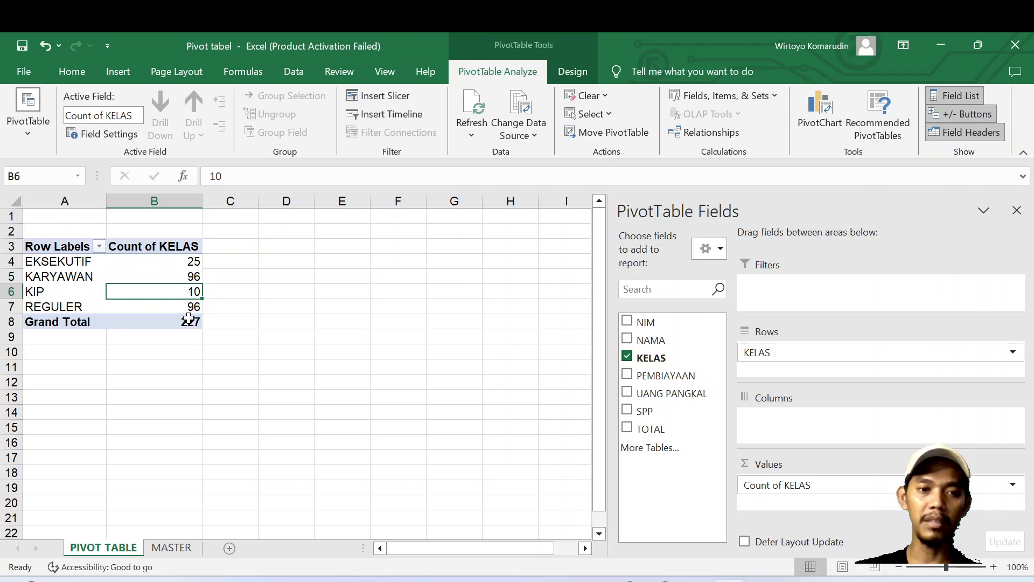
left_click(186, 308)
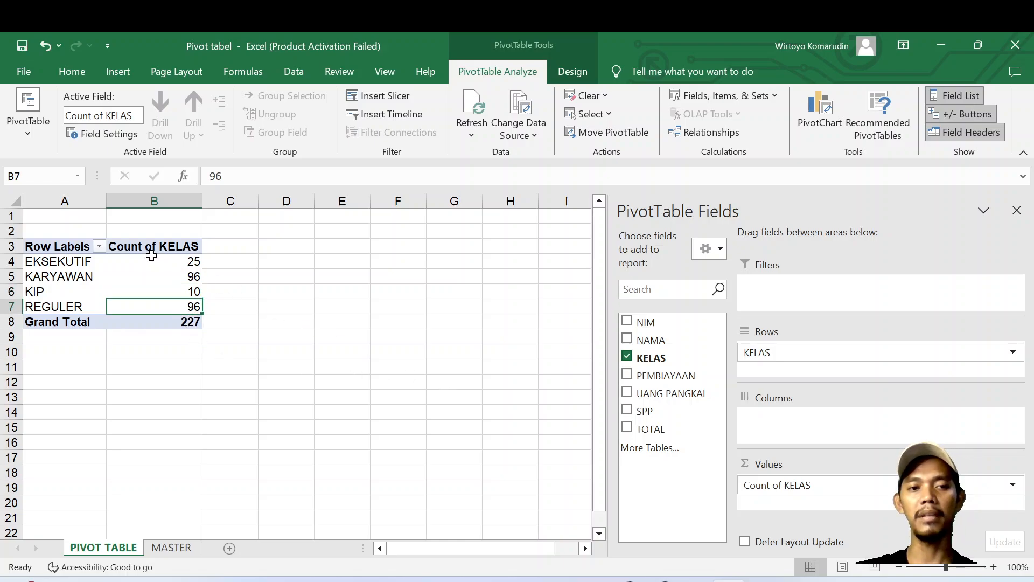
Rename the PivotTable's Count of KELAS header in B3 to Jumlah.
left_click(152, 247)
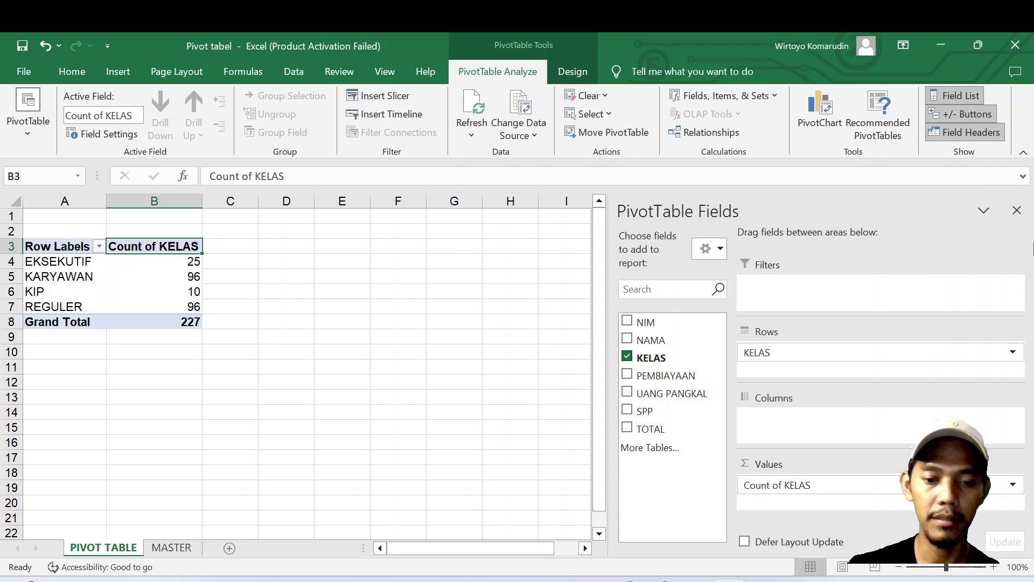
type("Jum")
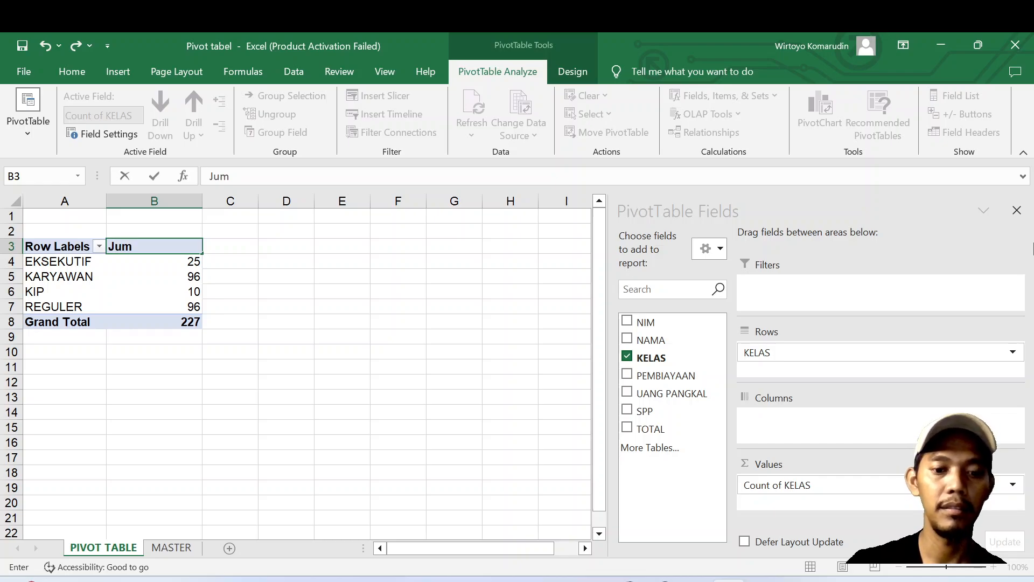
type("lah")
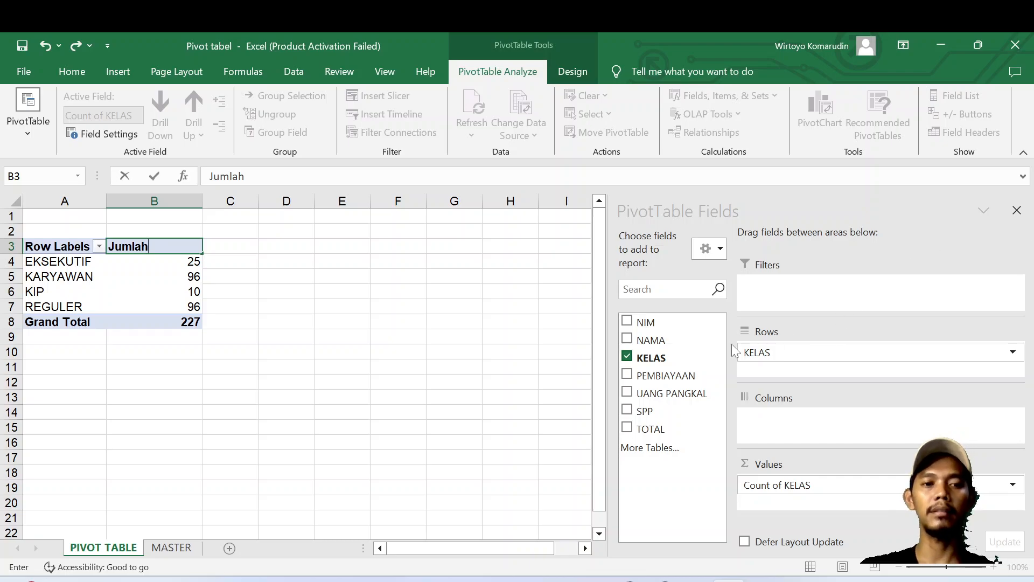
left_click(212, 399)
left_click(160, 246)
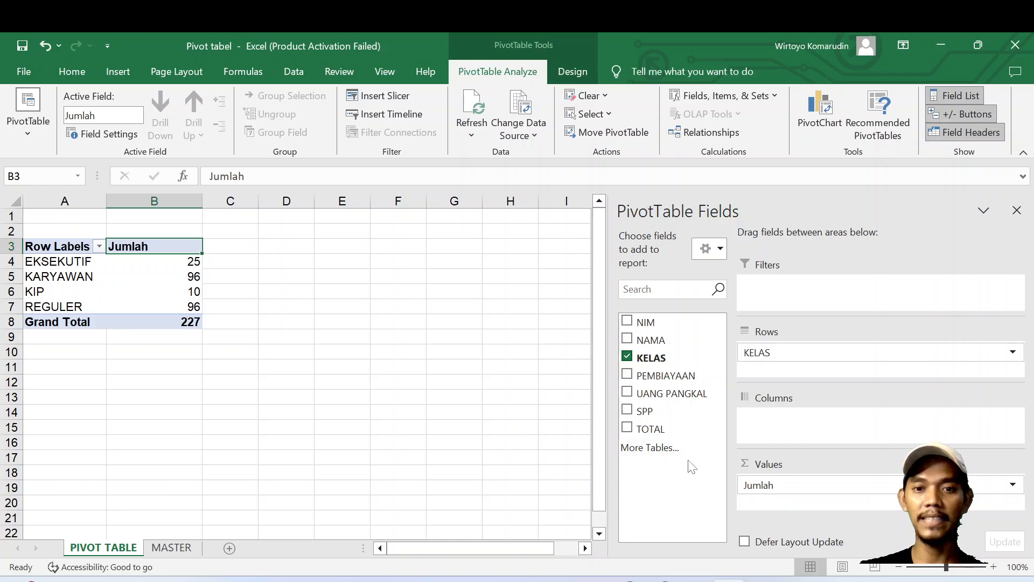
Add the SPP field below KELAS in the PivotTable's Rows area and check the EKSEKUTIF fee levels with their student counts.
left_click_drag(642, 412, 816, 371)
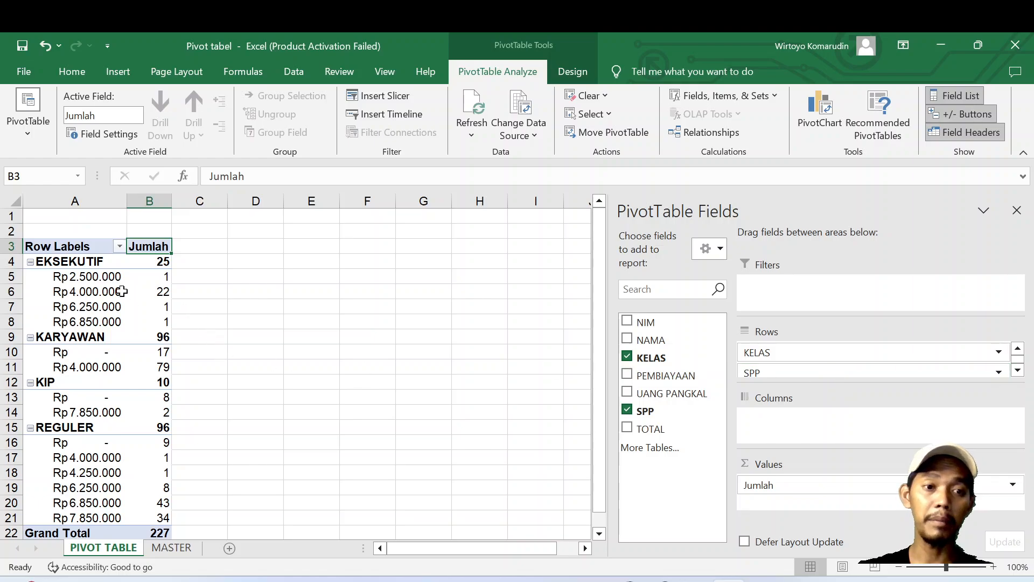
left_click(90, 277)
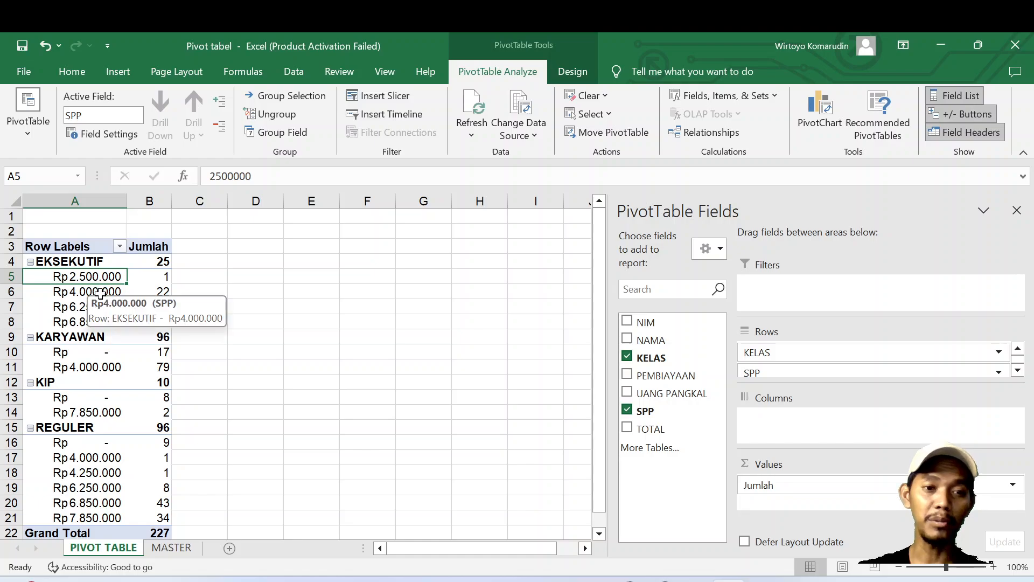
left_click(89, 300)
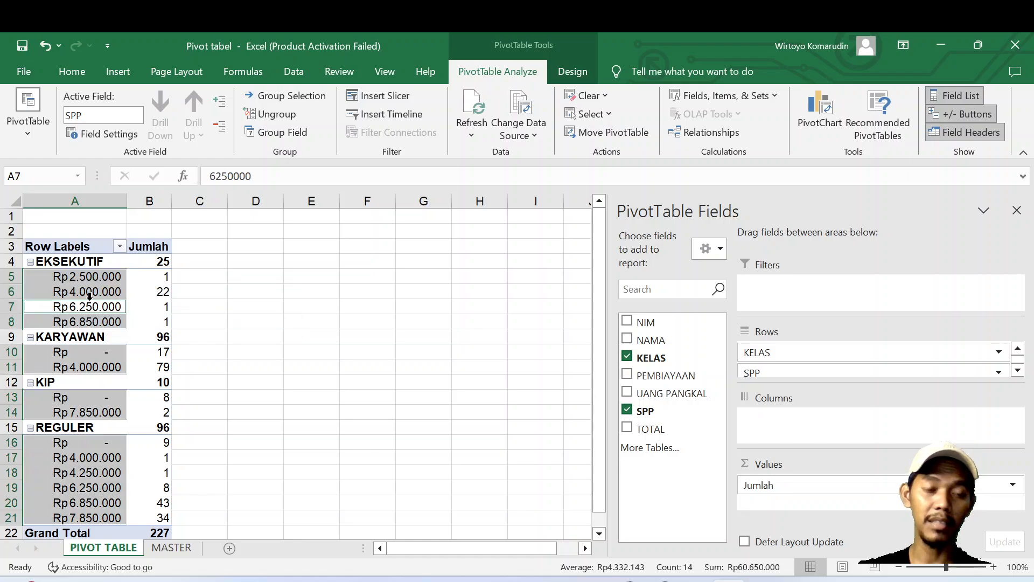
left_click(96, 295)
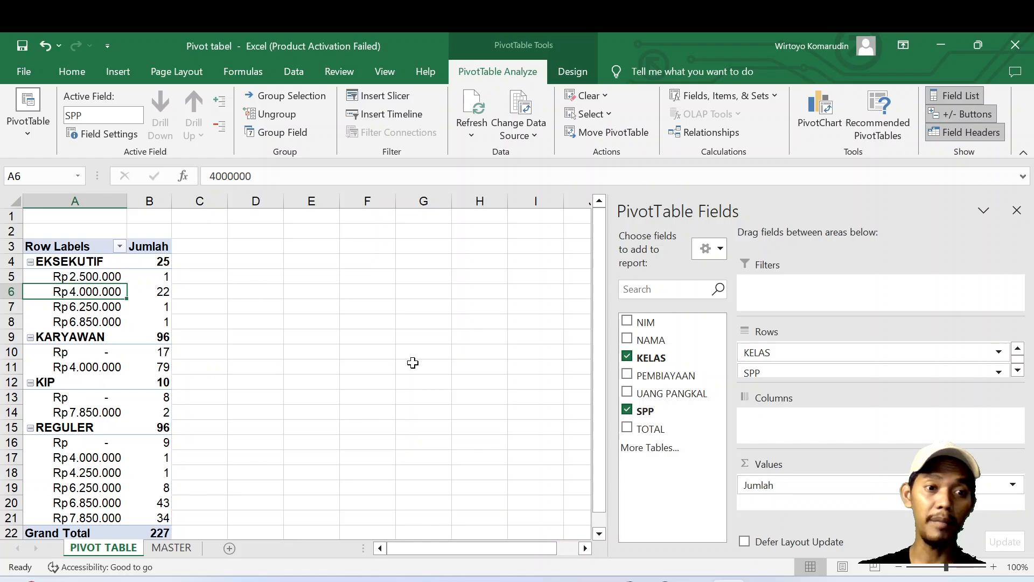
left_click(157, 291)
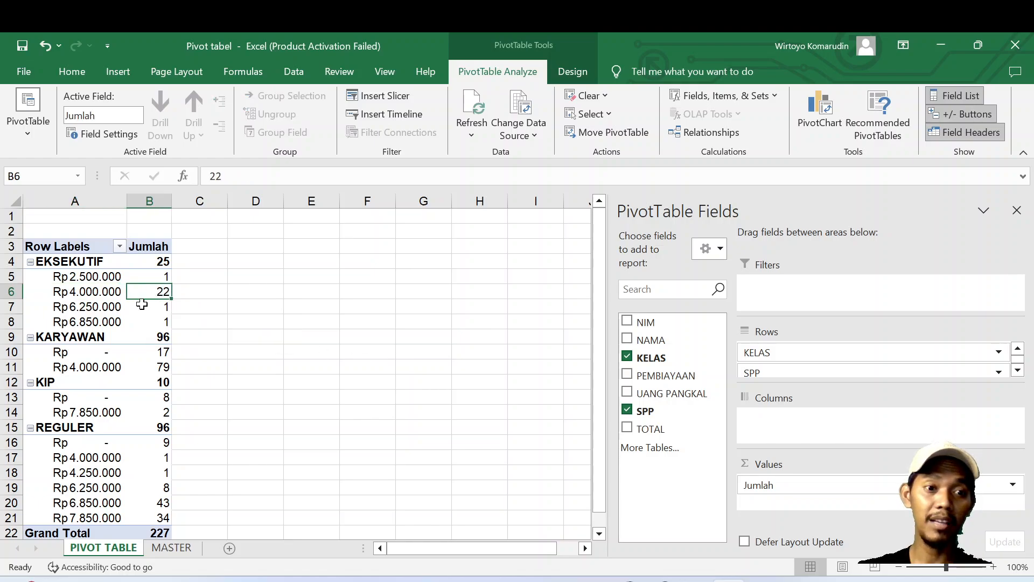
left_click(87, 323)
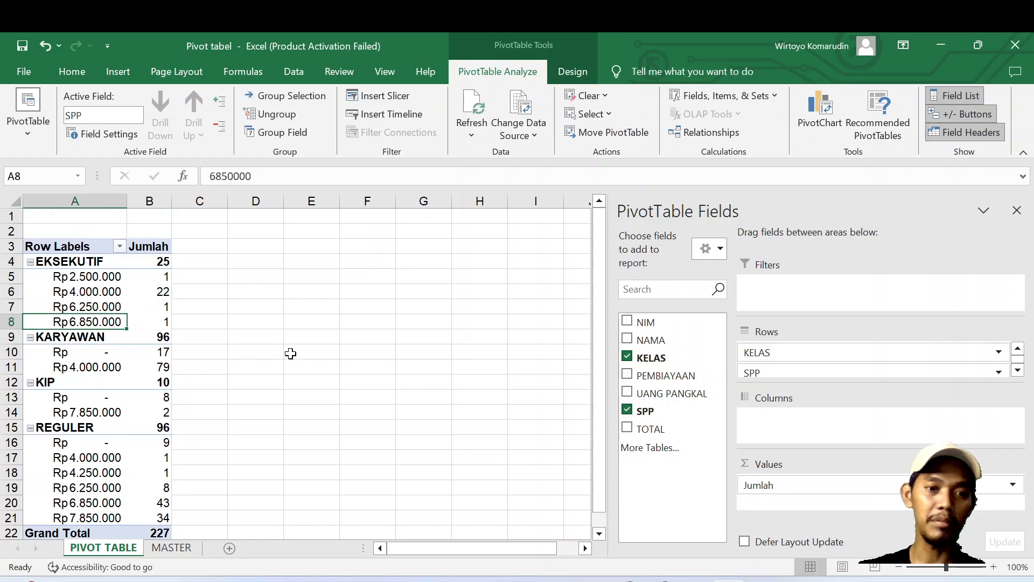
left_click(166, 327)
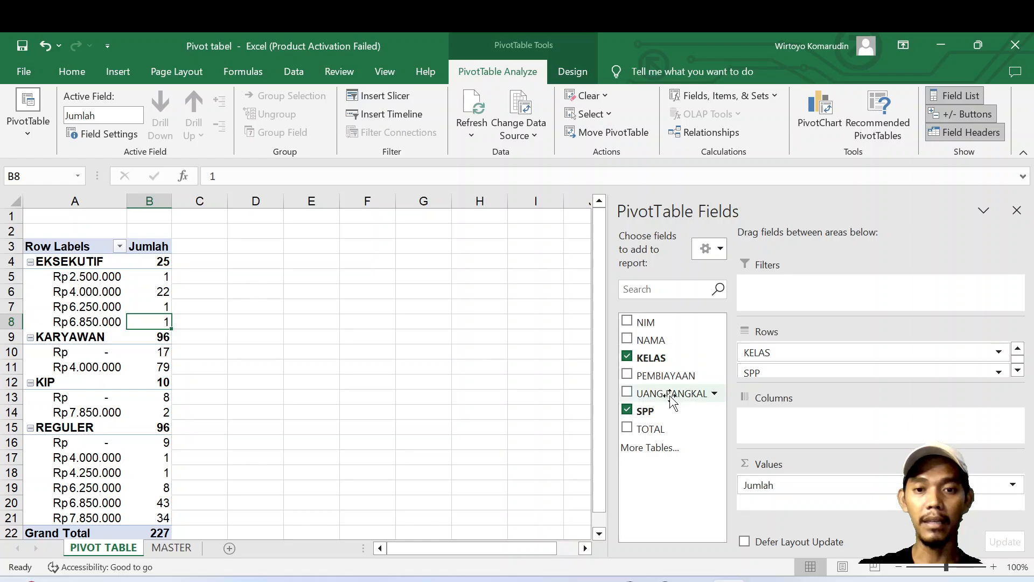
Add the UANG PANGKAL field to the PivotTable's Values area as a sum, placed after Jumlah.
left_click_drag(666, 402, 793, 484)
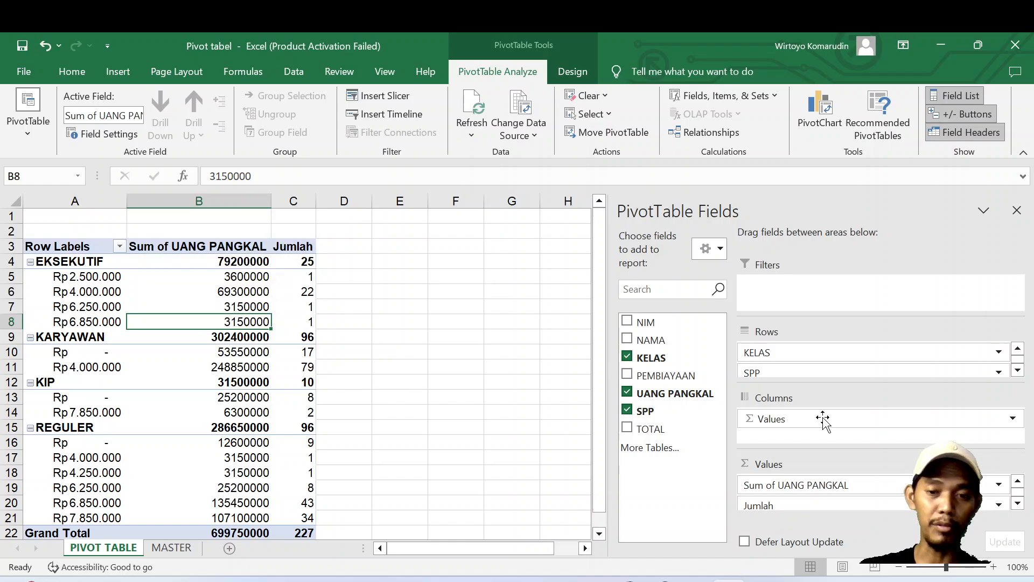
left_click_drag(780, 504, 792, 487)
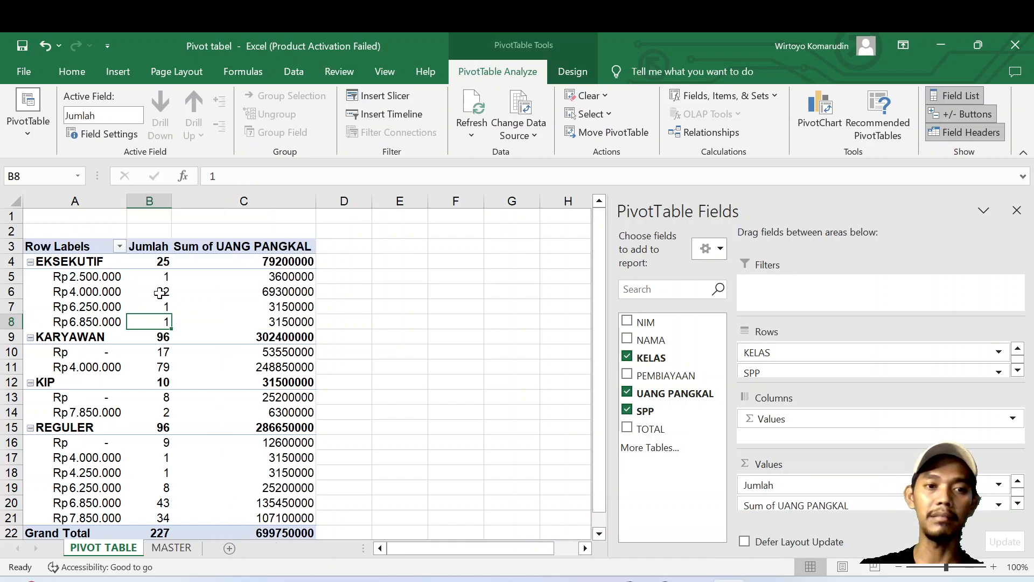
Try to rename the Sum of UANG PANGKAL header in C3 to Uang Pangkal.
left_click(229, 248)
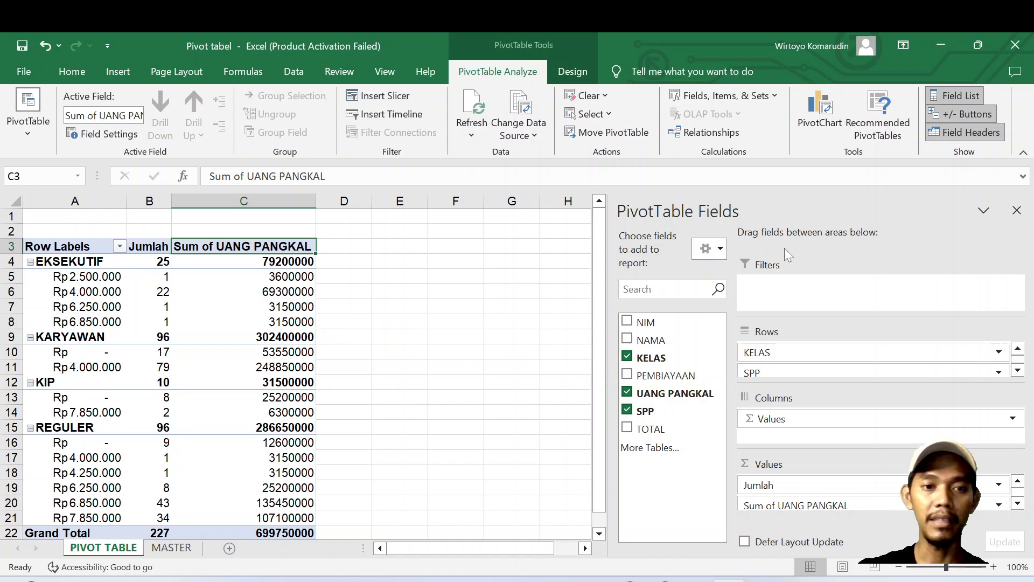
type("U")
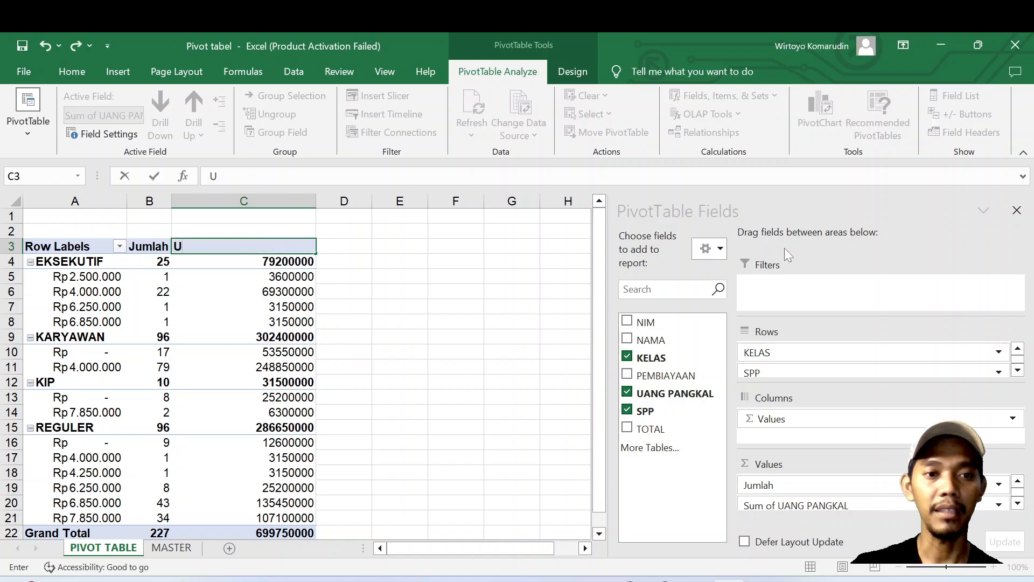
type("ang ")
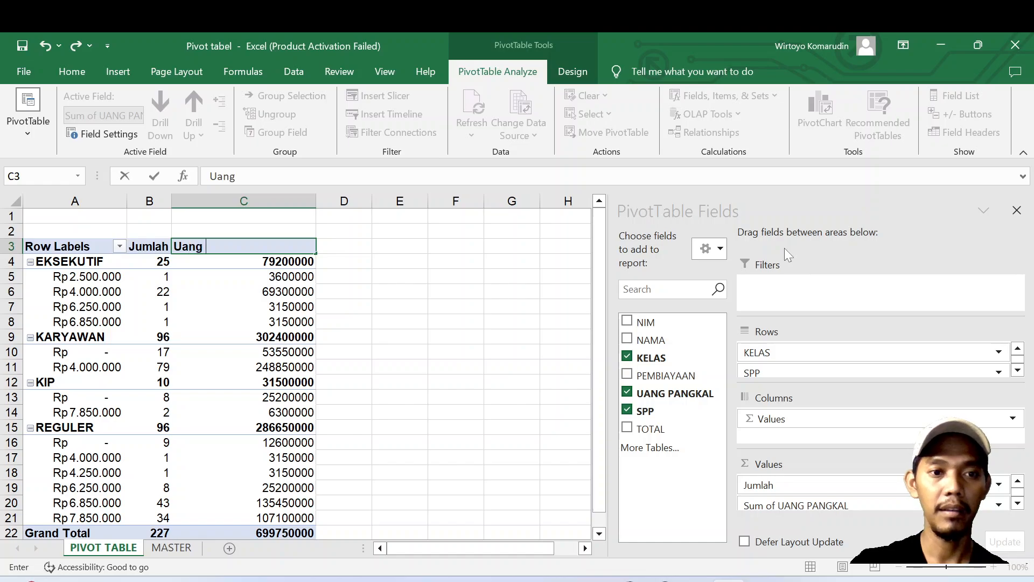
type("Pangkal")
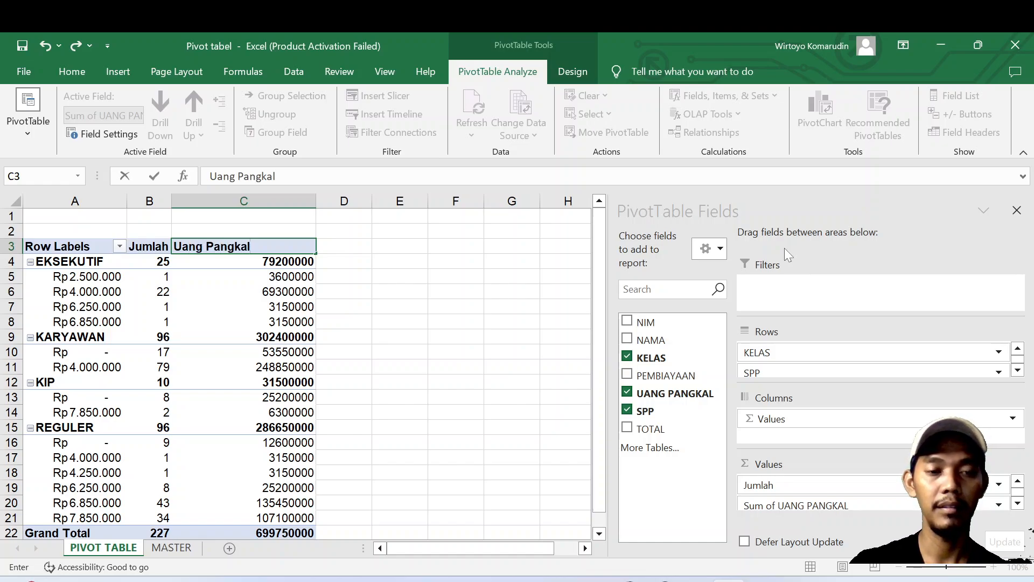
key("Return")
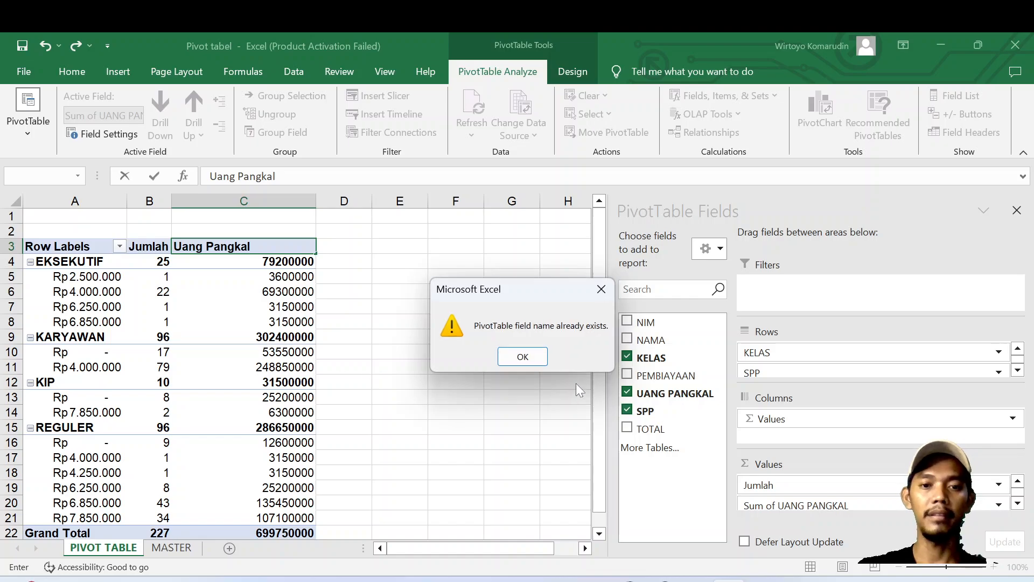
left_click(510, 357)
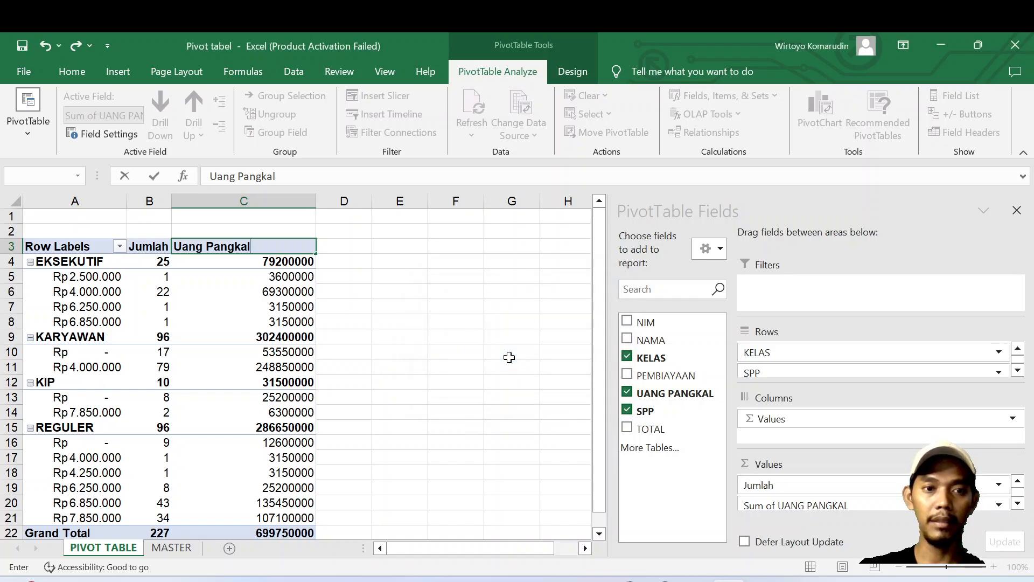
left_click(283, 407)
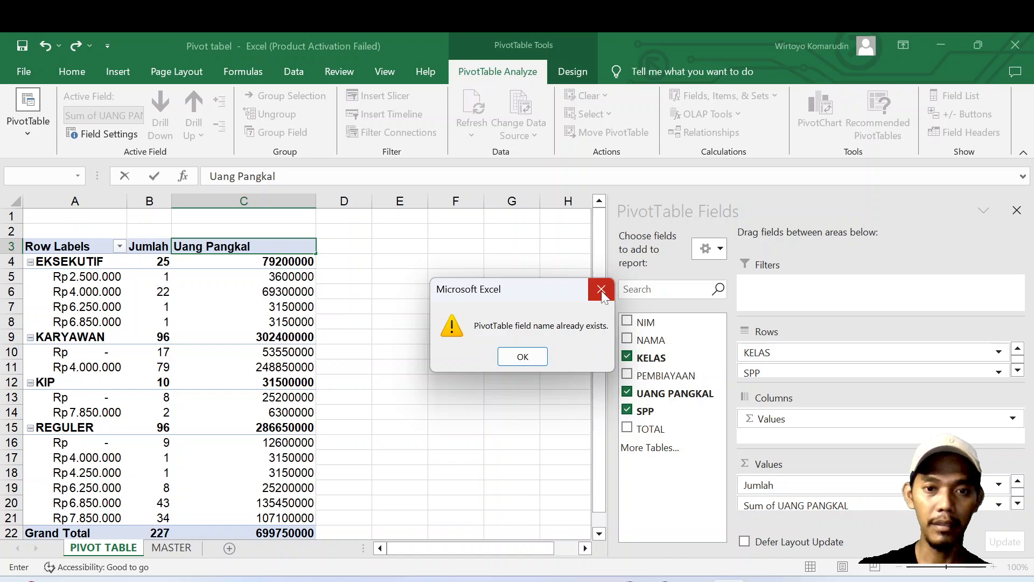
left_click(600, 293)
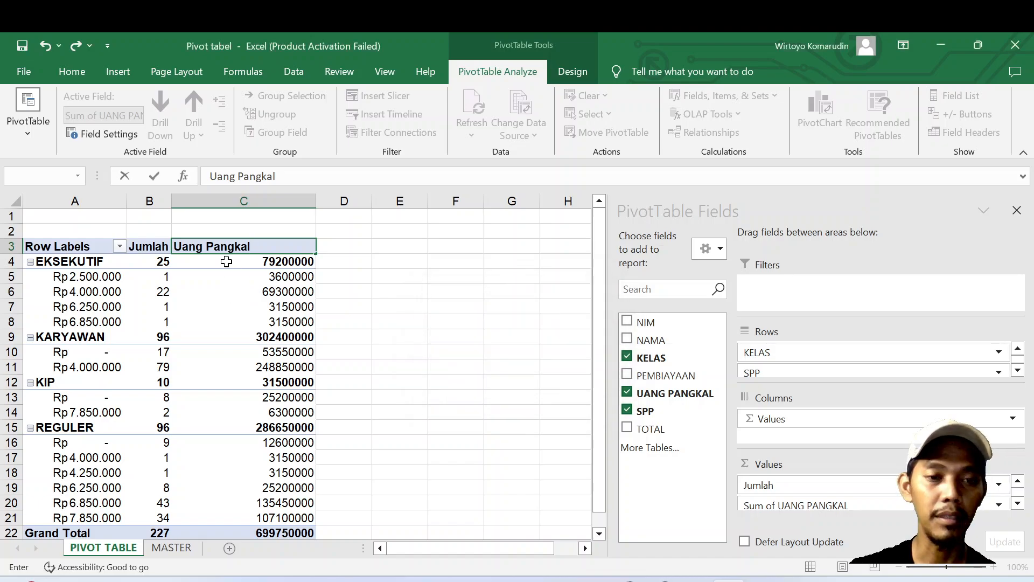
Rename the UANG PANGKAL sum column's header in C3 to UP.
left_click_drag(204, 246, 328, 258)
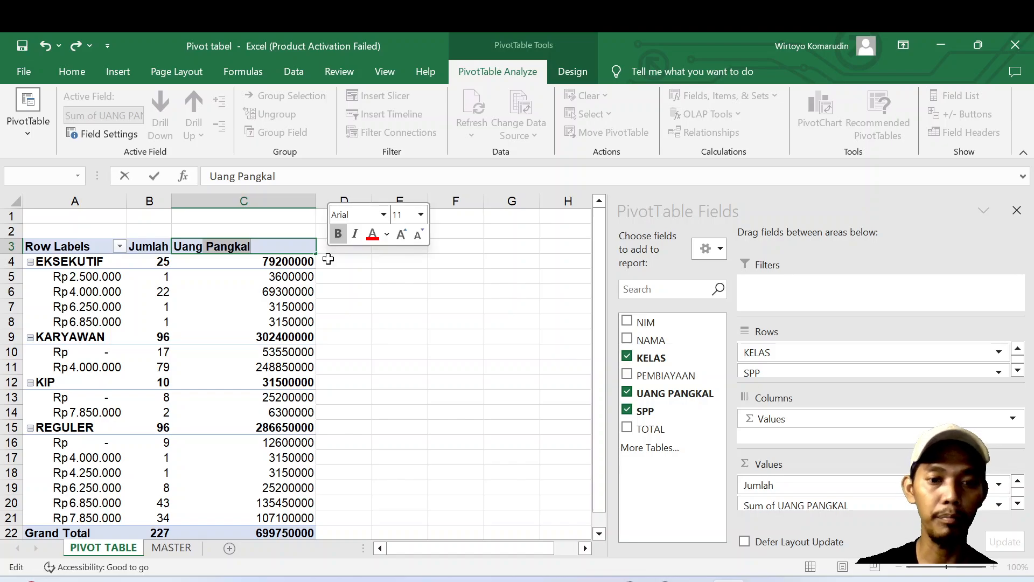
key("BackSpace")
key("BackSpace")
key("BackSpace")
key("BackSpace")
key("BackSpace")
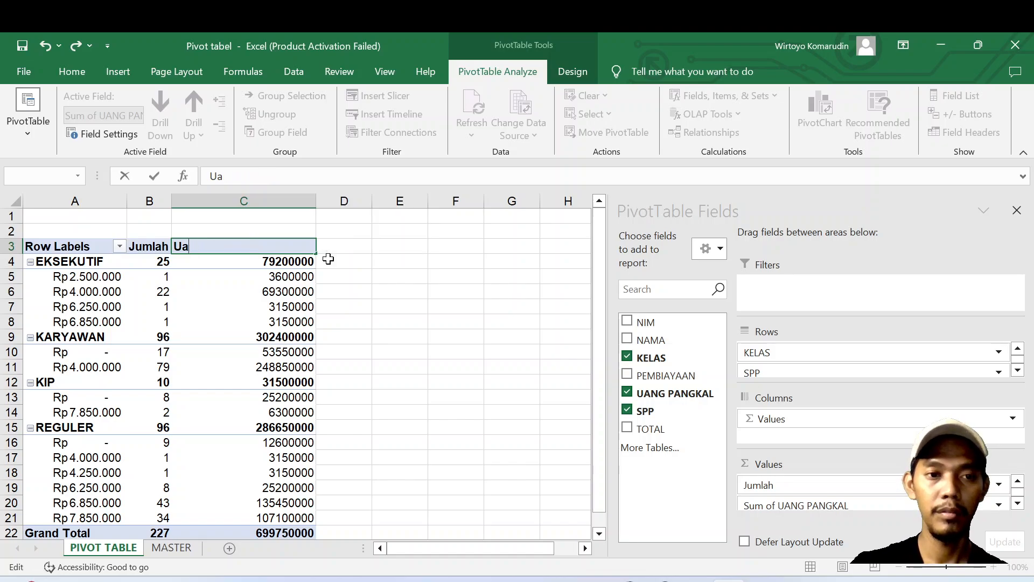
type("UP")
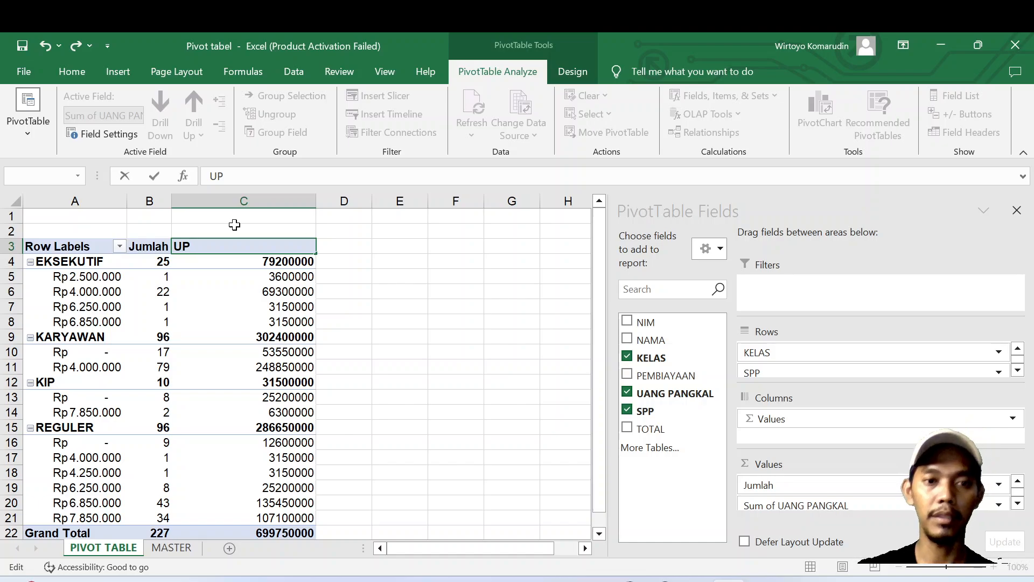
left_click(423, 411)
left_click(291, 246)
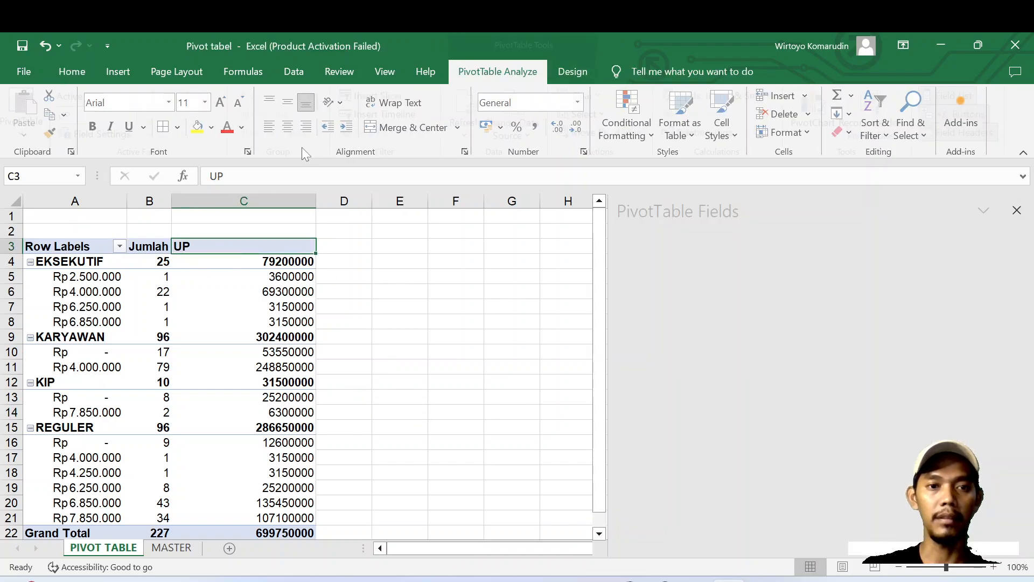
left_click(301, 321)
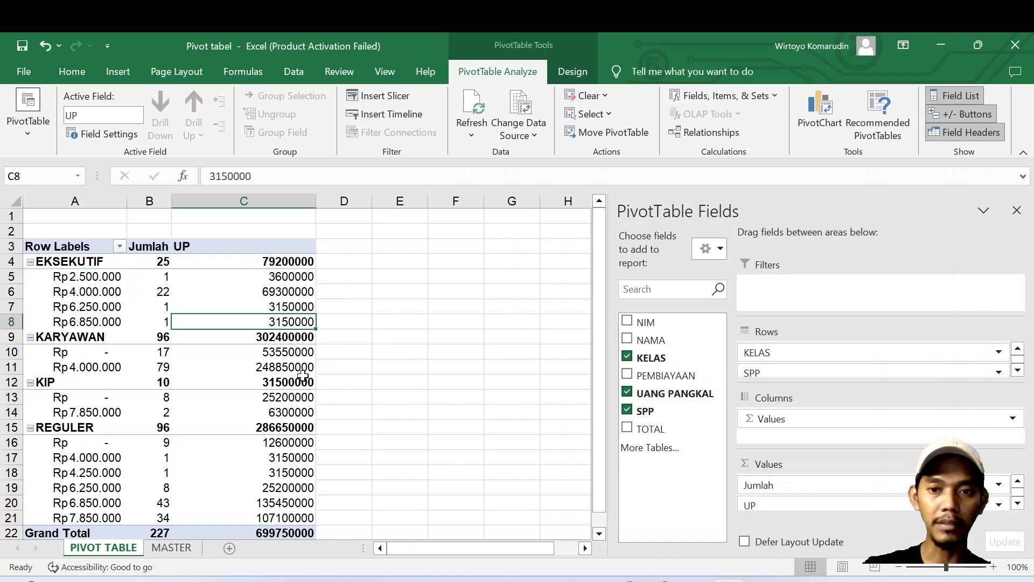
Format the PivotTable's UP value field as Accounting with the Rp symbol and 0 decimal places.
left_click(237, 249)
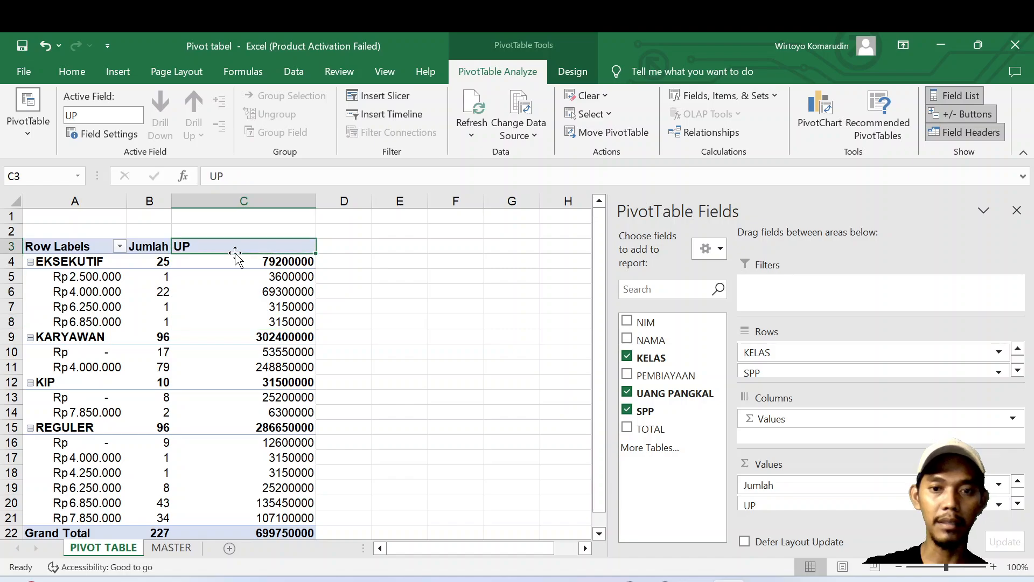
left_click(993, 503)
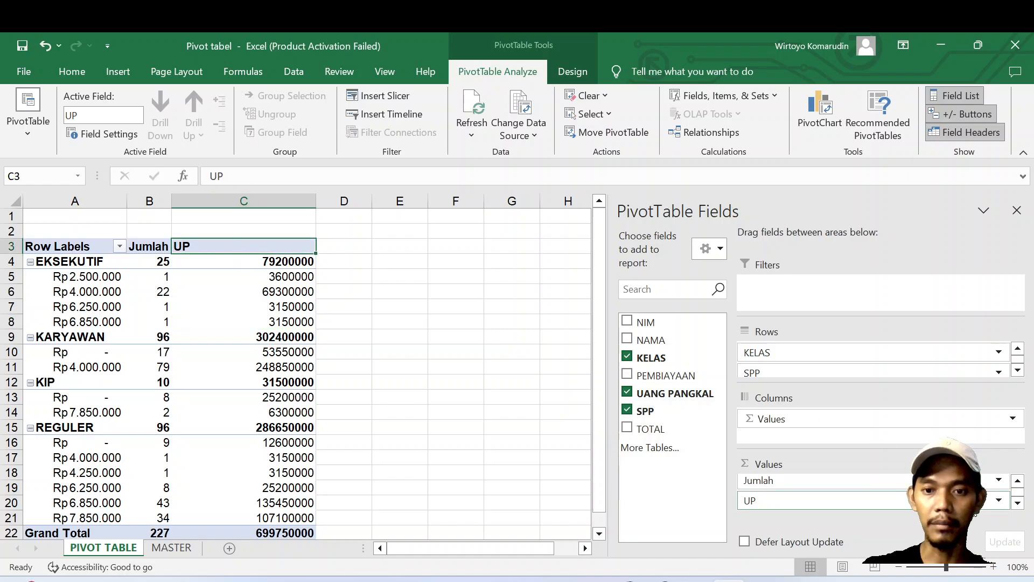
left_click(995, 503)
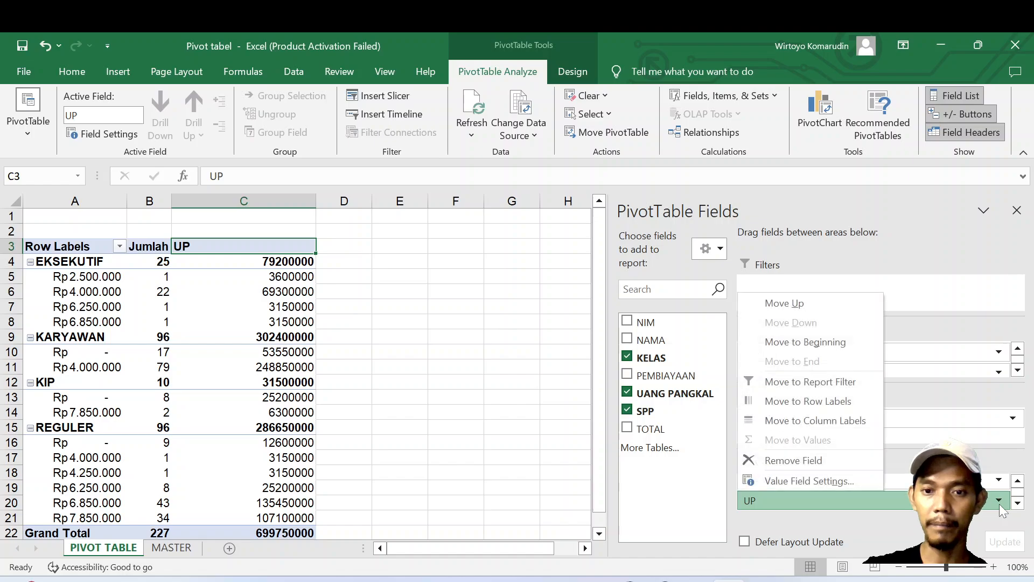
left_click(812, 478)
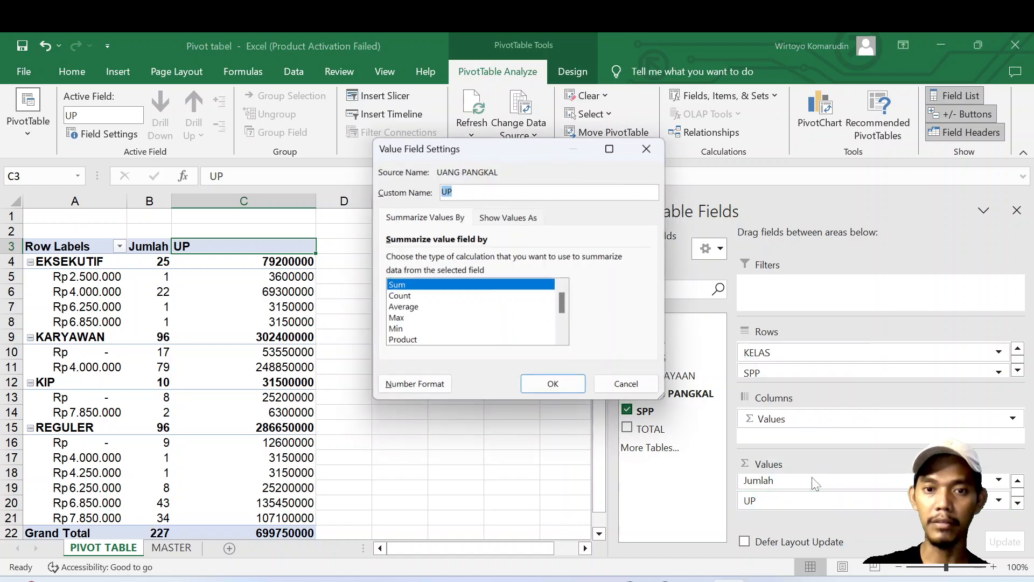
left_click(424, 392)
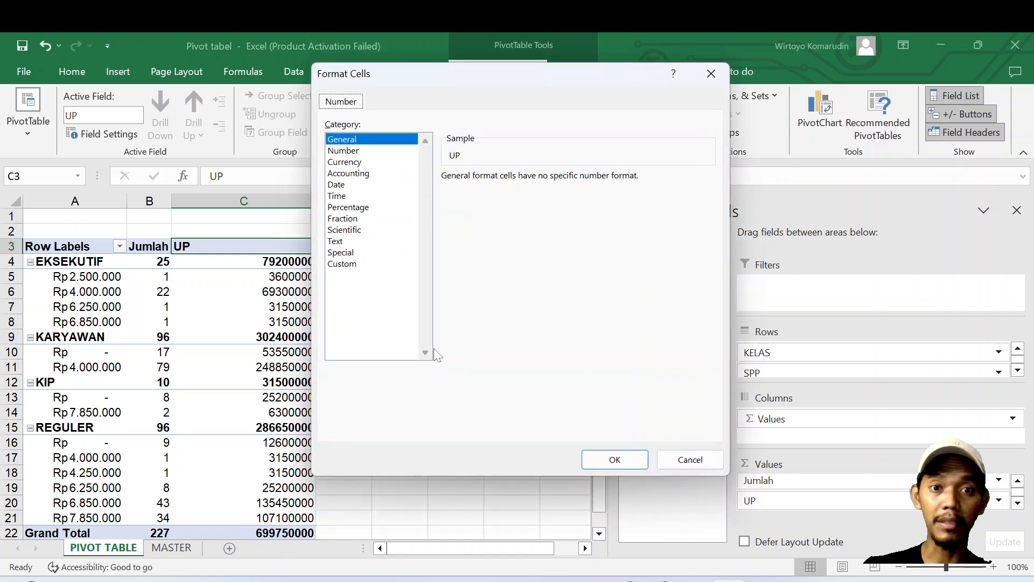
left_click(350, 172)
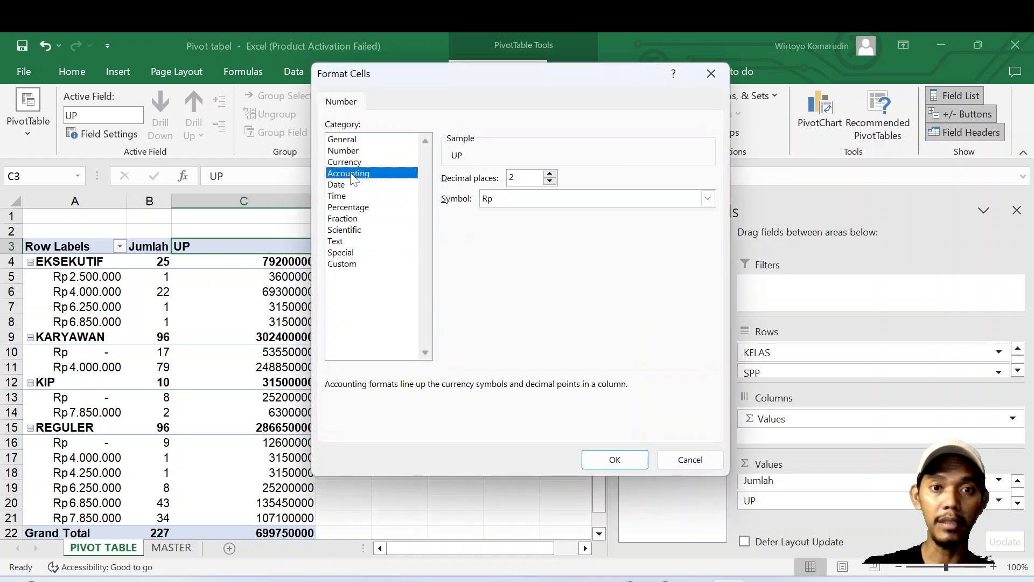
left_click(550, 181)
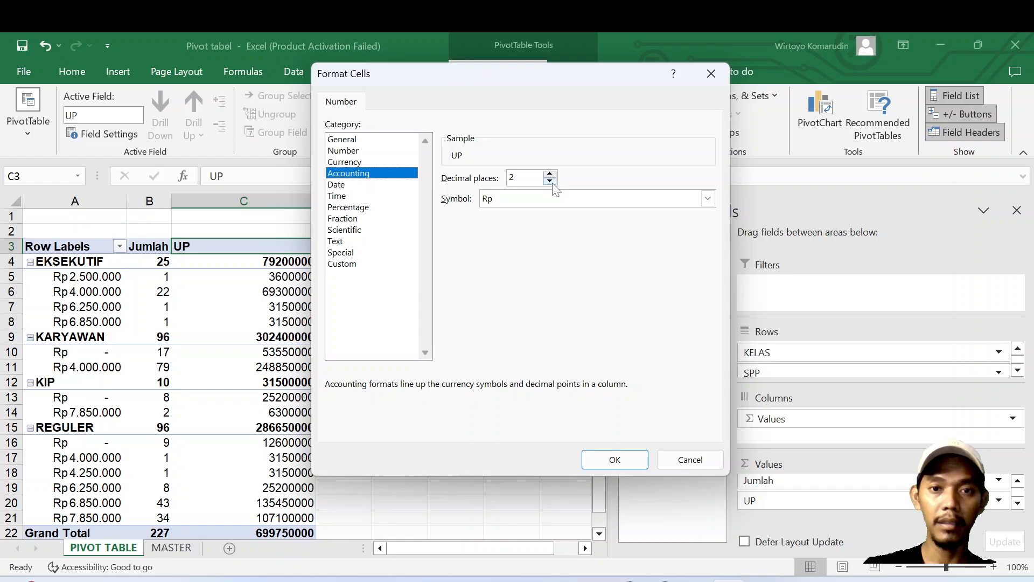
left_click(550, 181)
left_click(614, 459)
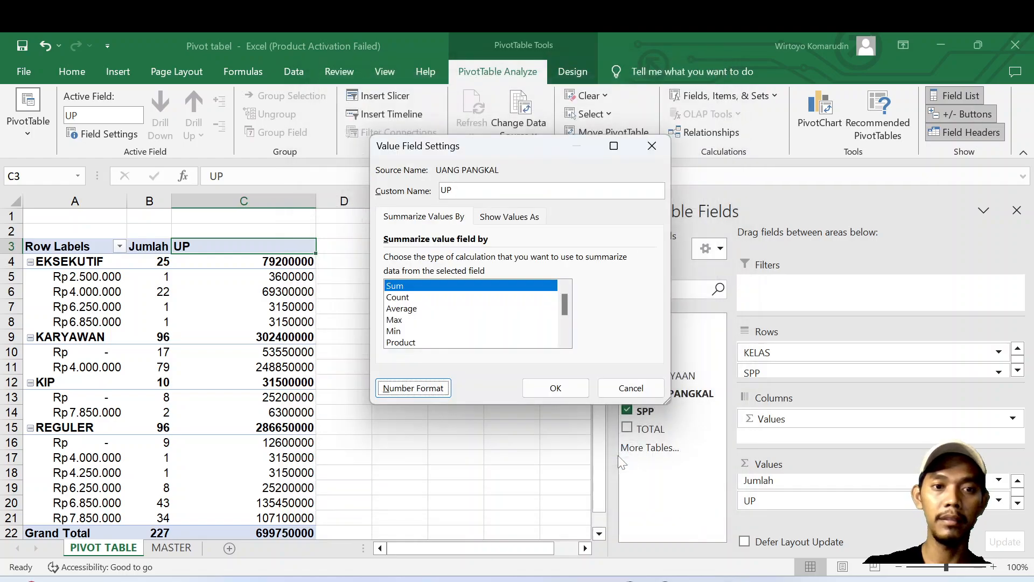
left_click(557, 388)
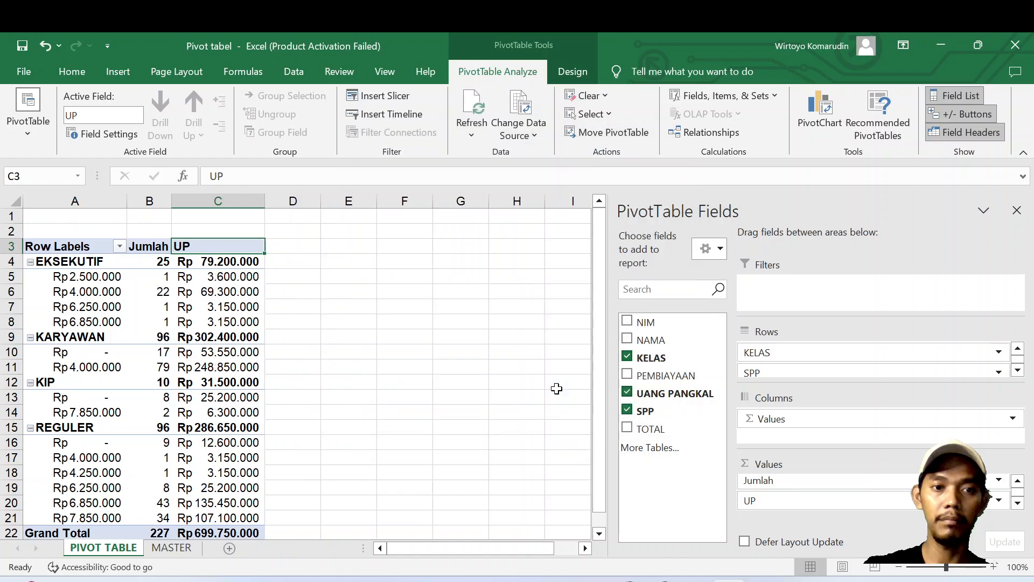
Check the UP amounts for the EKSEKUTIF class, its SPP levels and the KARYAWAN class.
left_click(315, 367)
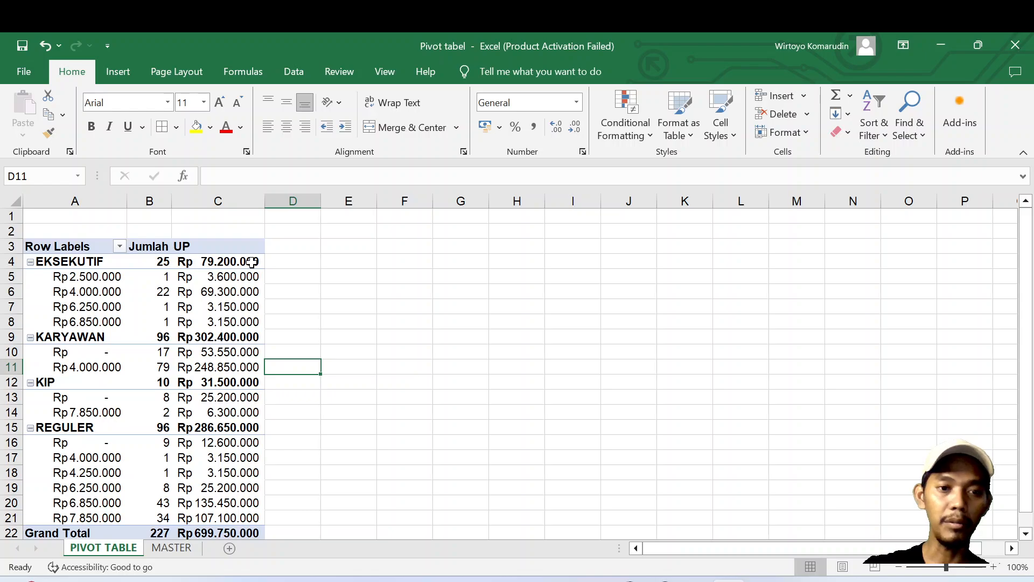
left_click(234, 264)
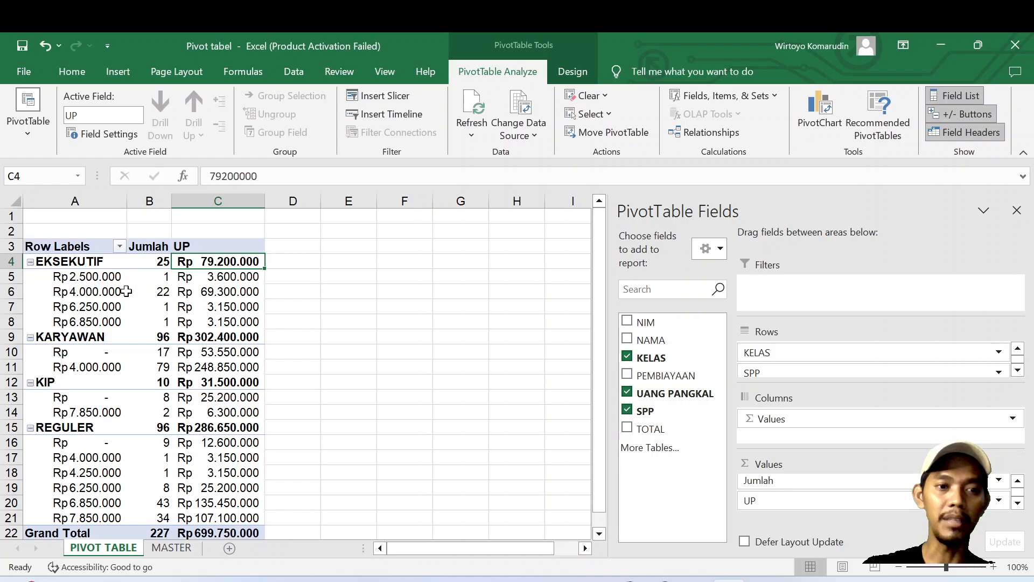
left_click(237, 277)
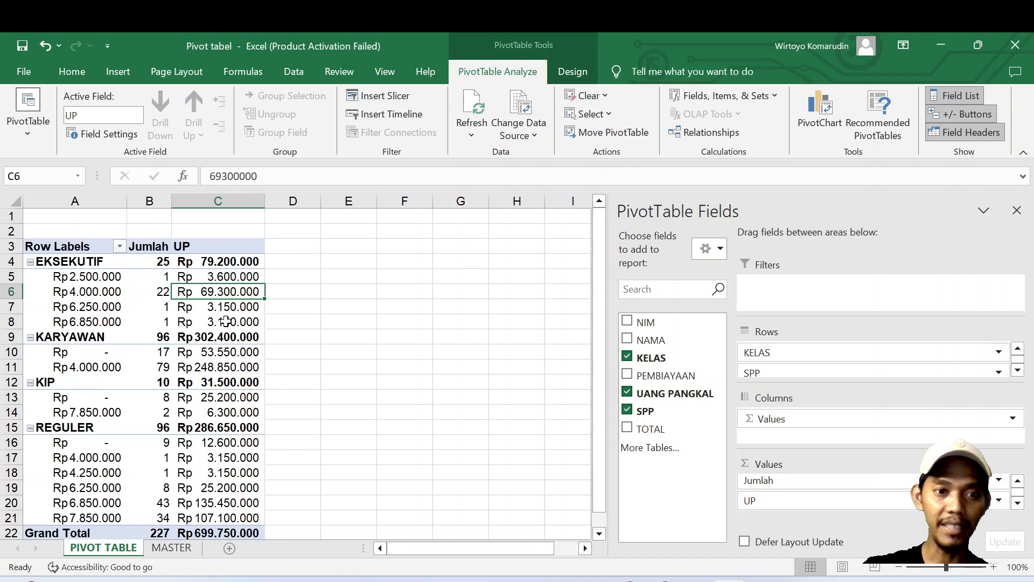
left_click(225, 321)
left_click(405, 302)
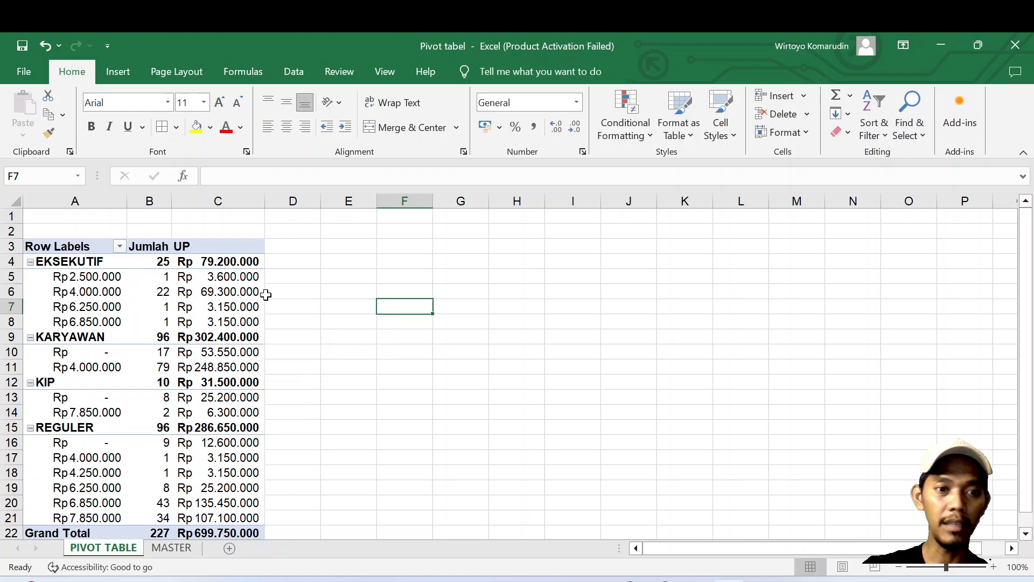
left_click(233, 291)
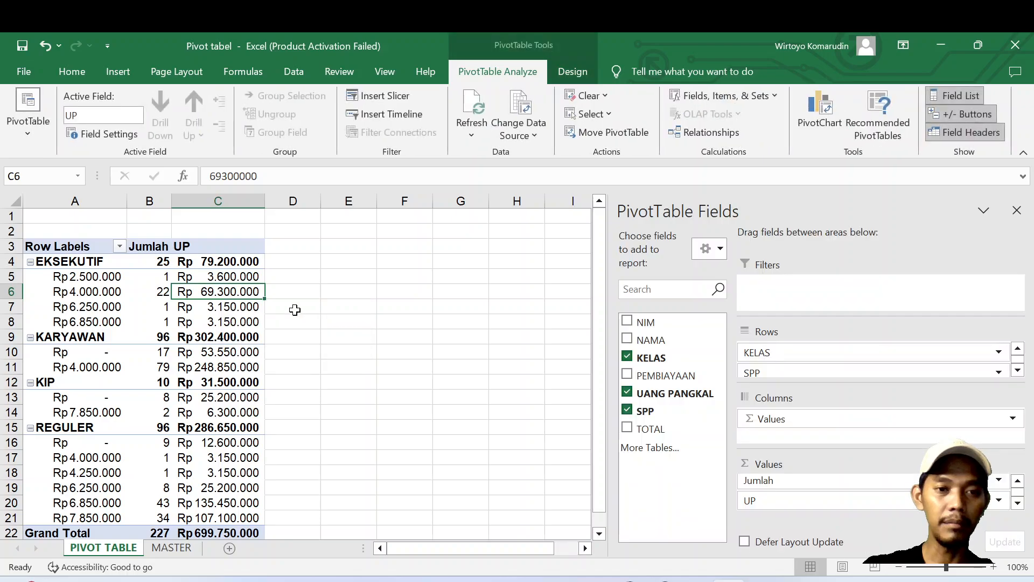
left_click(232, 334)
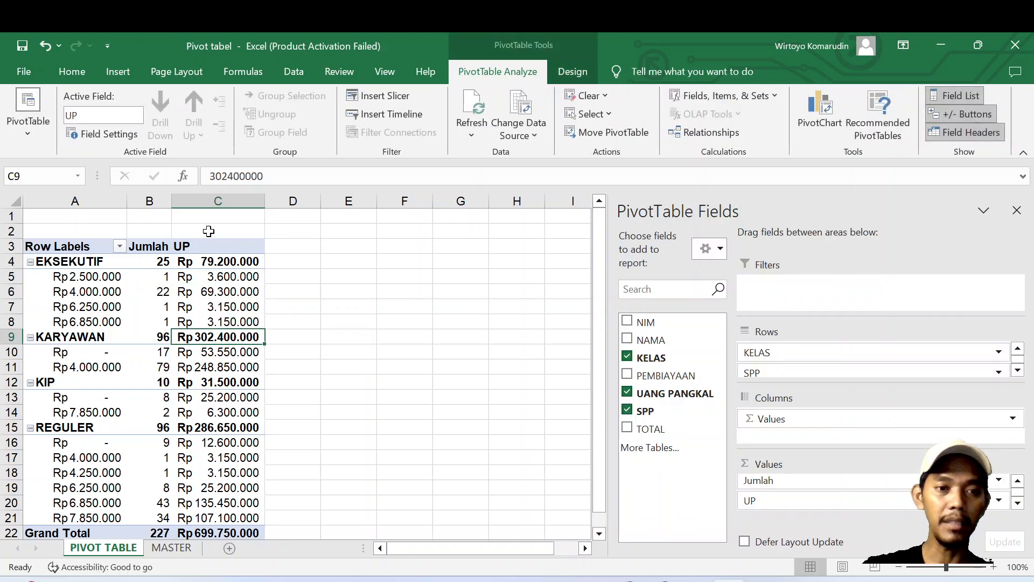
Center the UP column header in C3.
left_click(203, 248)
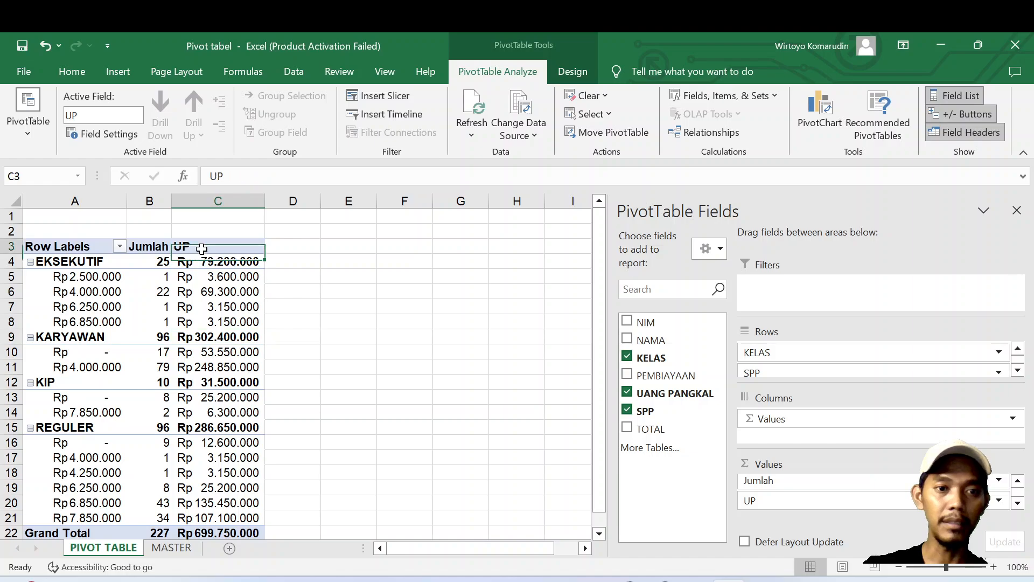
left_click(90, 79)
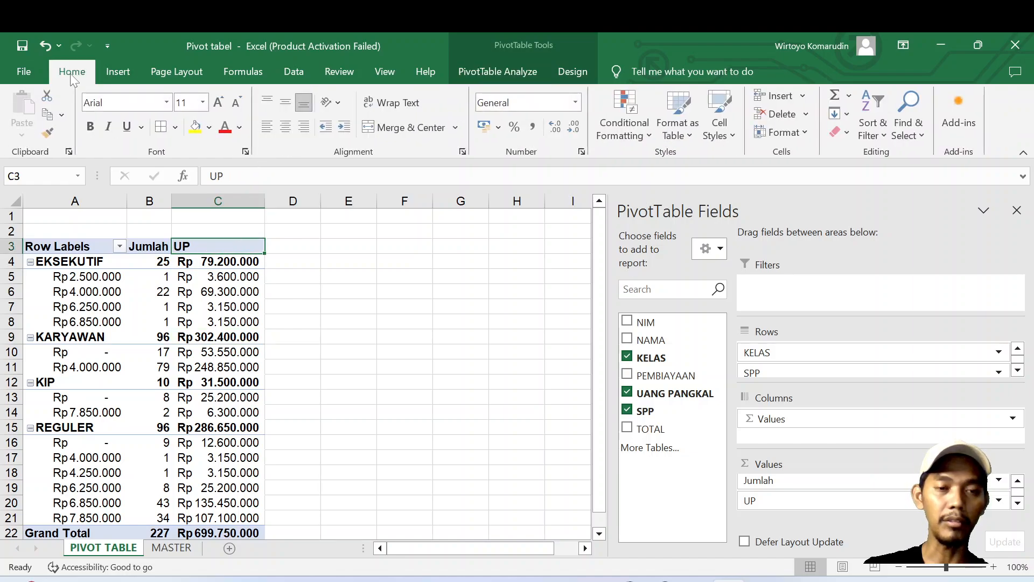
left_click(286, 127)
left_click(336, 366)
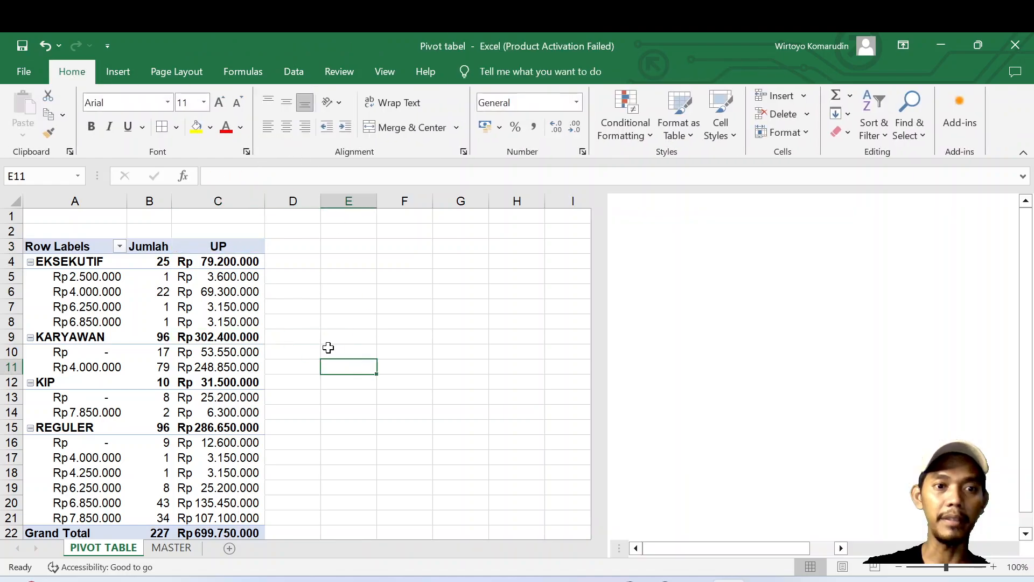
Add the SPP field to the PivotTable's Values area as a sum, placed between Jumlah and UP.
left_click(233, 276)
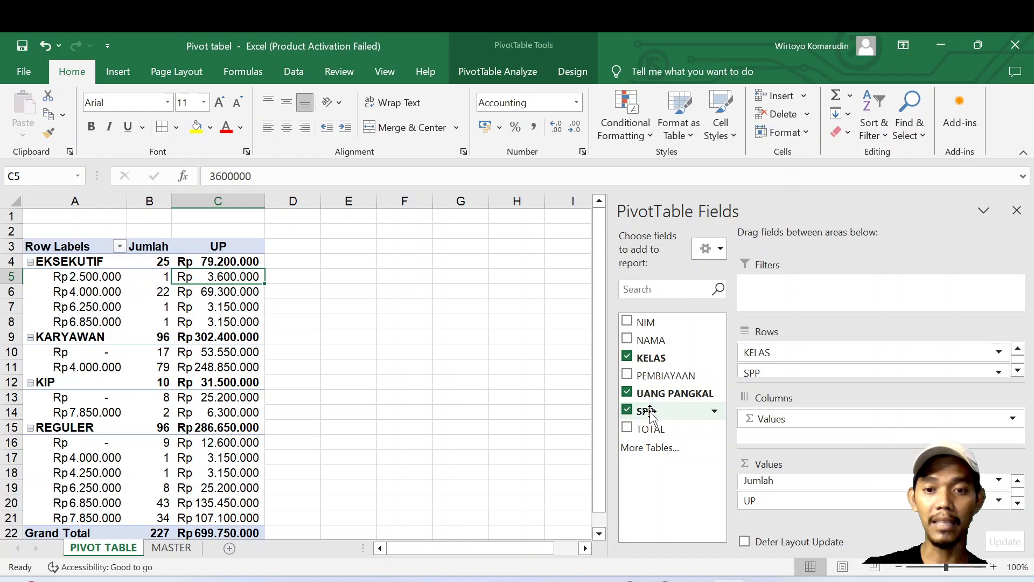
left_click_drag(649, 413, 788, 487)
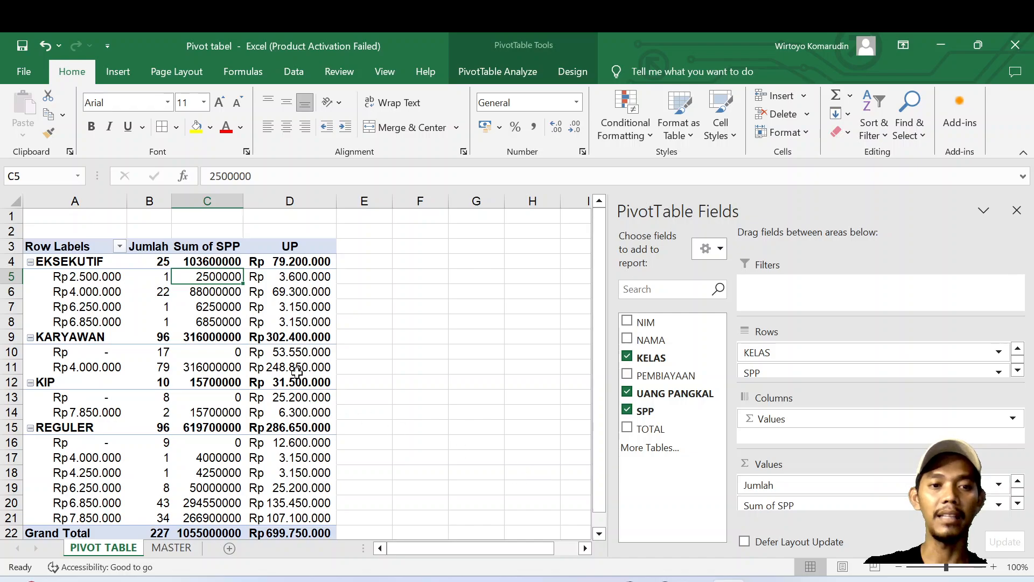
left_click(234, 349)
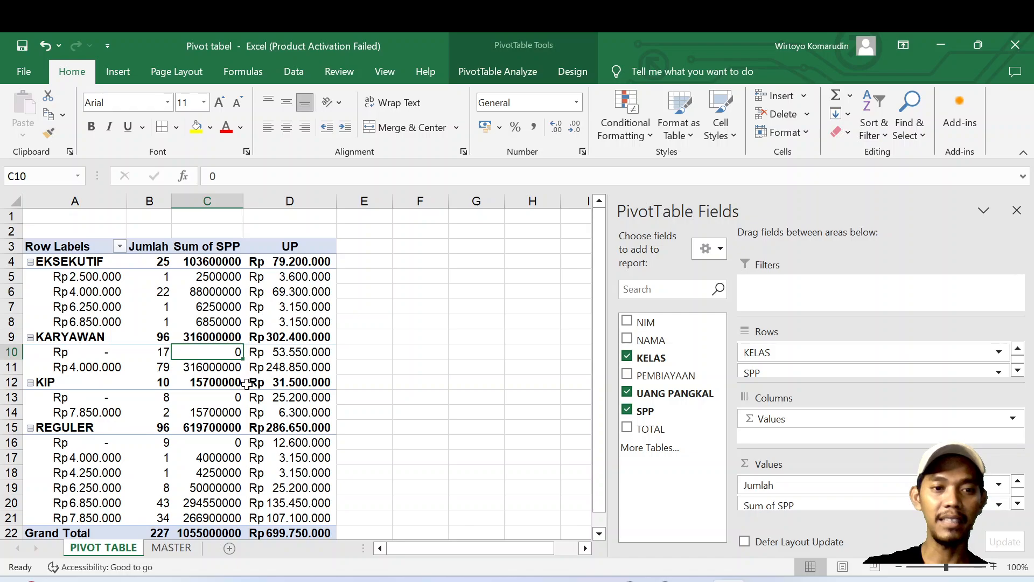
mouse_move(218, 292)
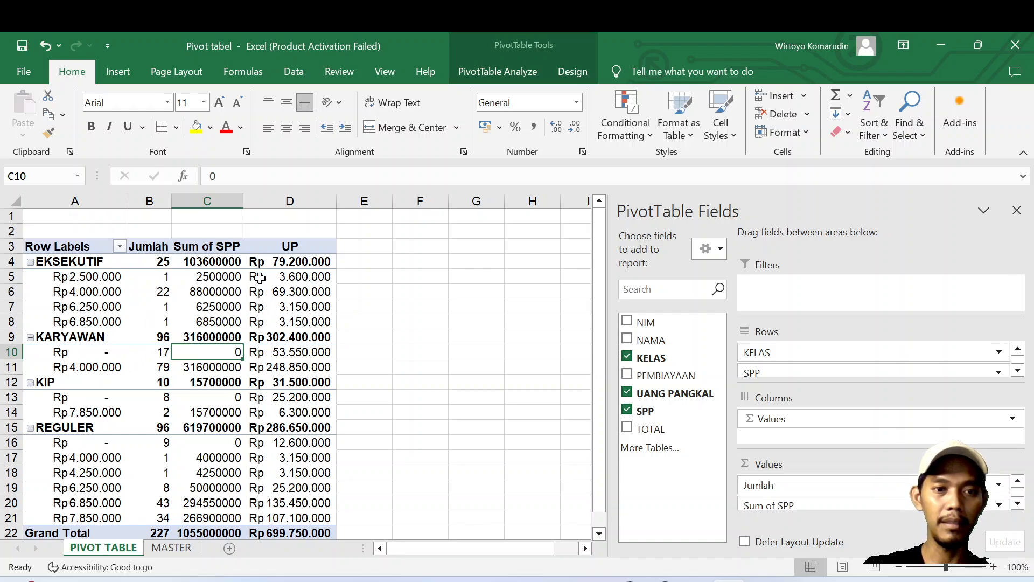
Try to rename the Sum of SPP header in C3 to SPP.
left_click(221, 246)
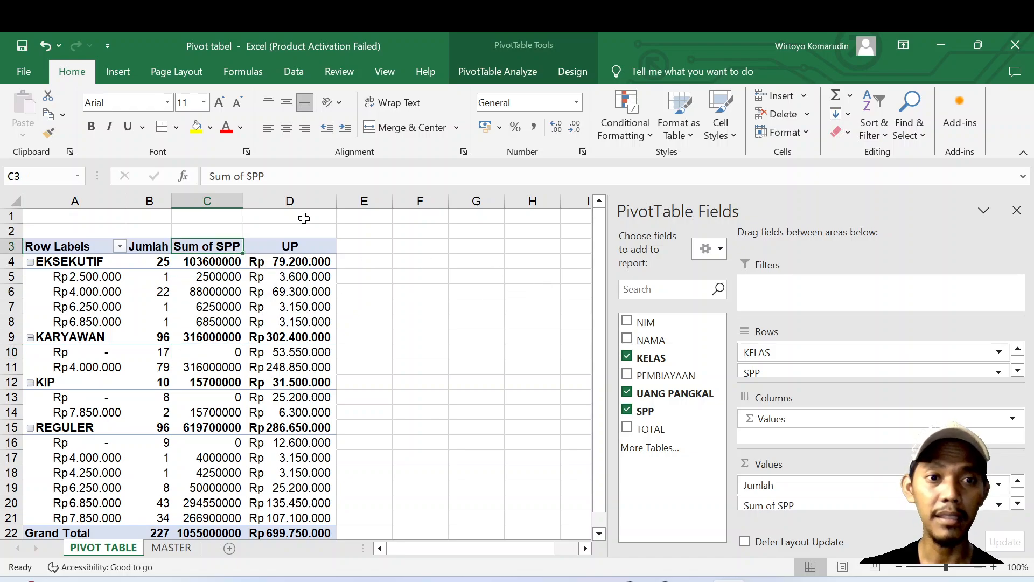
type("sp")
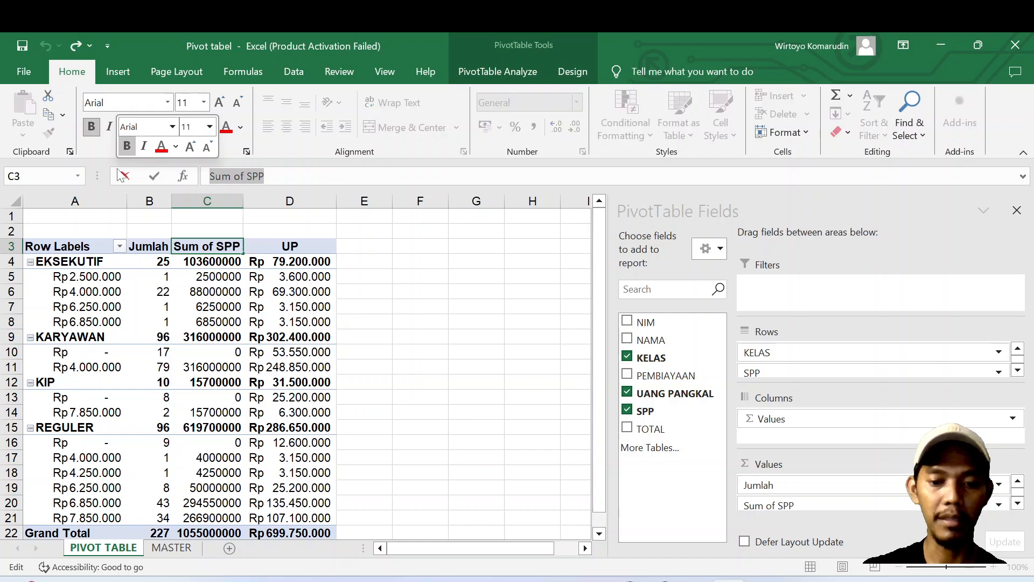
key("BackSpace")
key("BackSpace")
key("BackSpace")
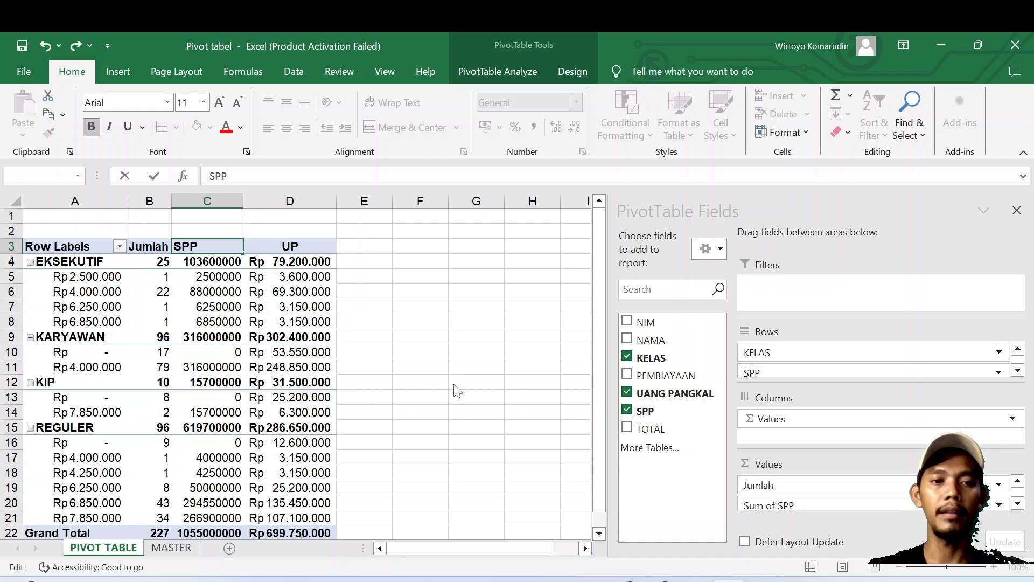
key("Return")
key("Return")
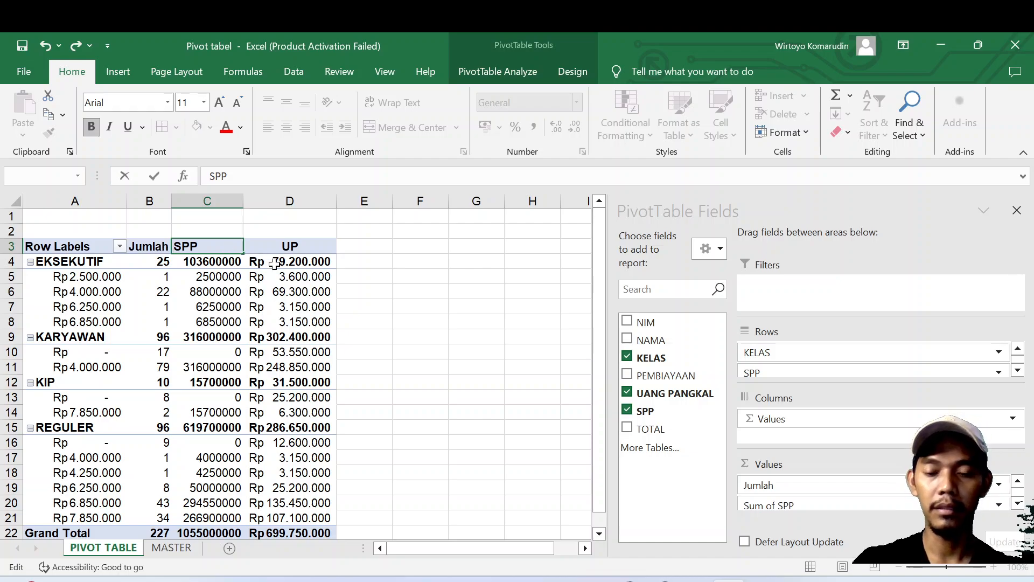
Put Uang before SPP in the C3 header so the column is named Uang SPP.
type("u")
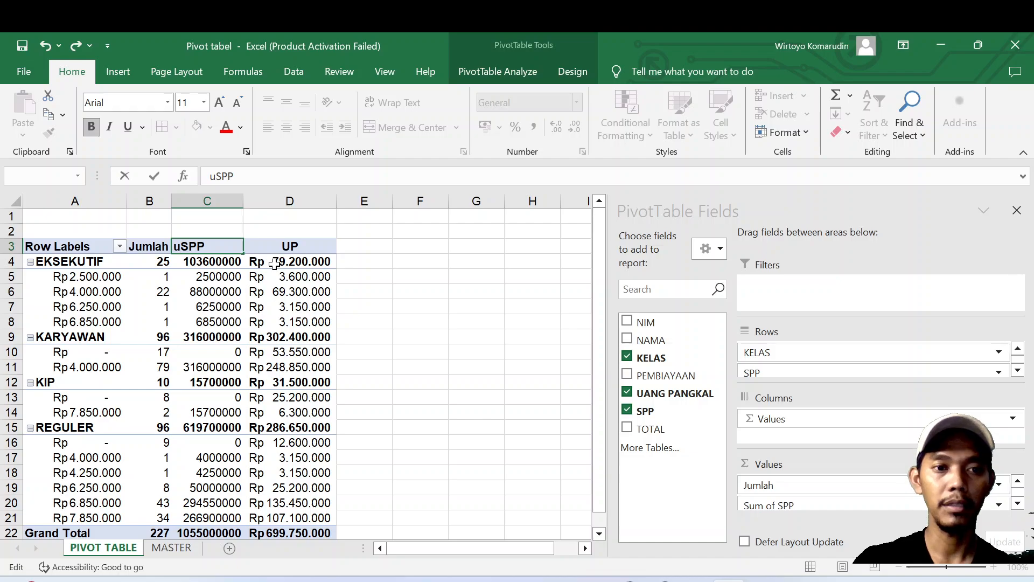
key("BackSpace")
type("Uang")
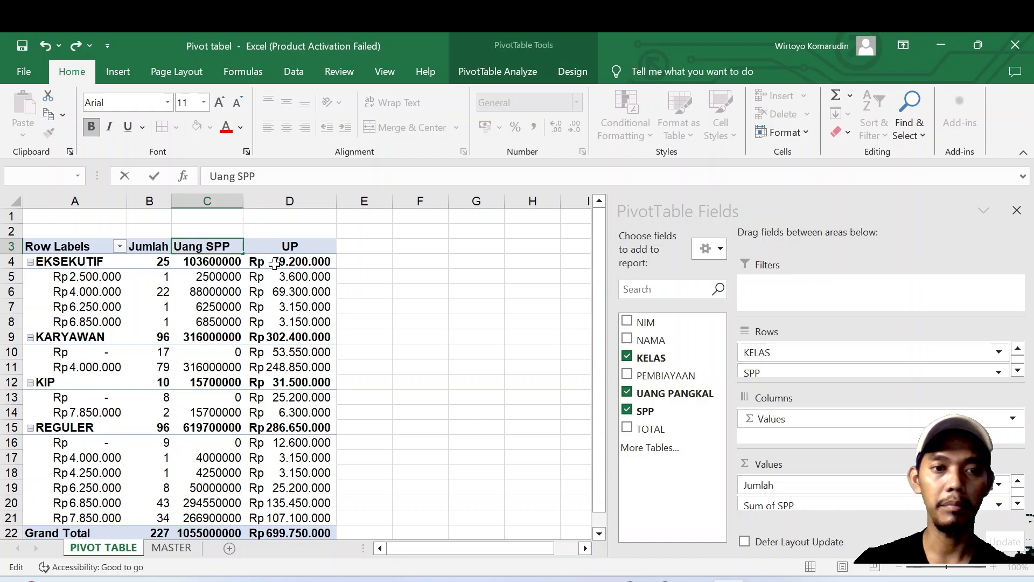
left_click(459, 366)
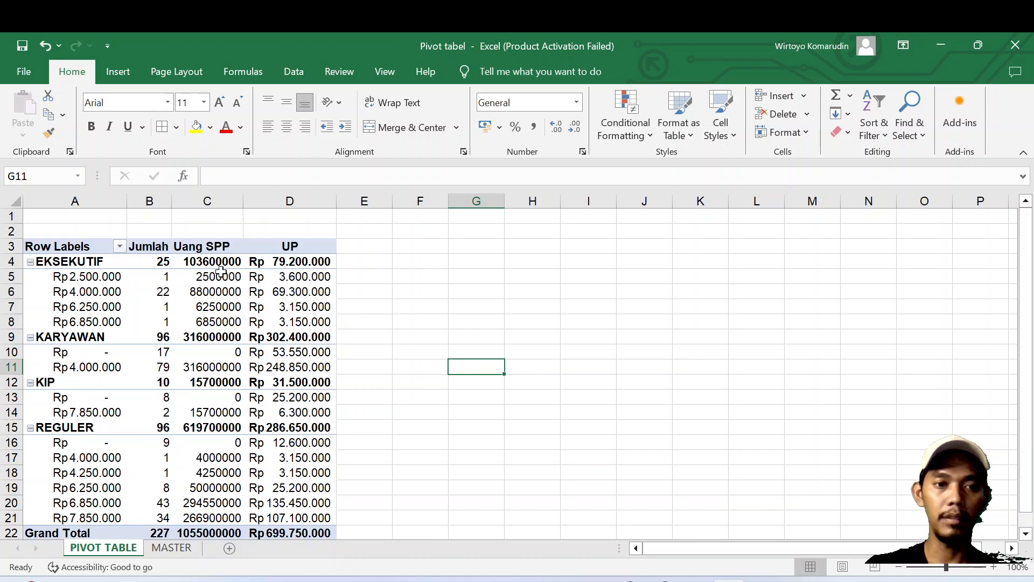
Format the whole Uang SPP column C as Accounting in Rp without decimal places.
left_click(320, 305)
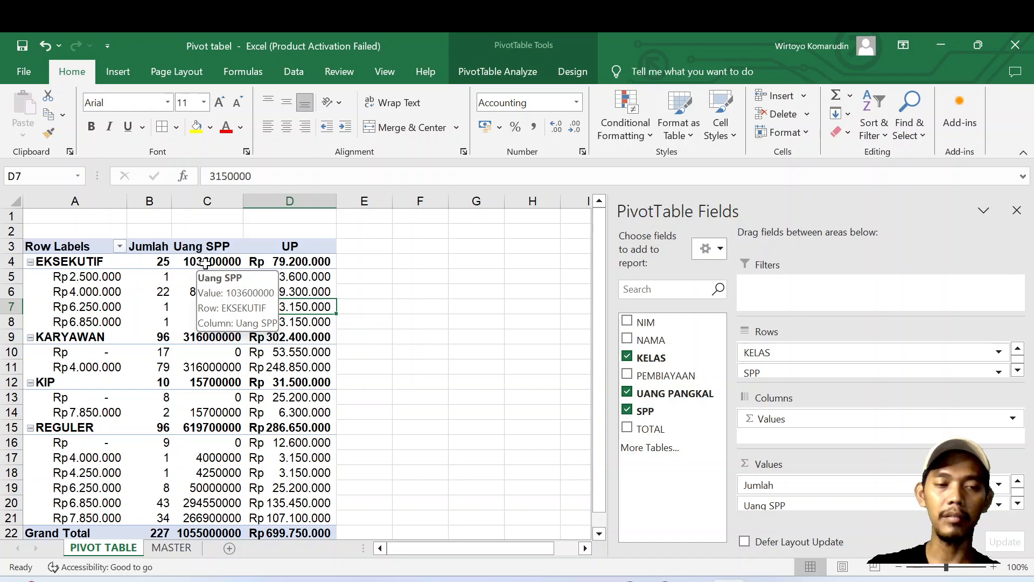
left_click(223, 192)
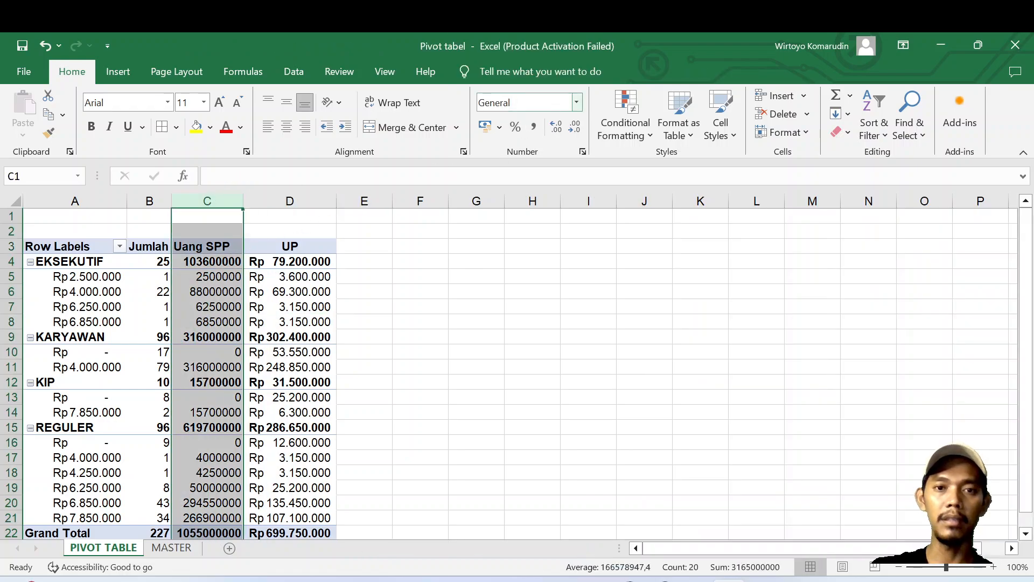
left_click(577, 106)
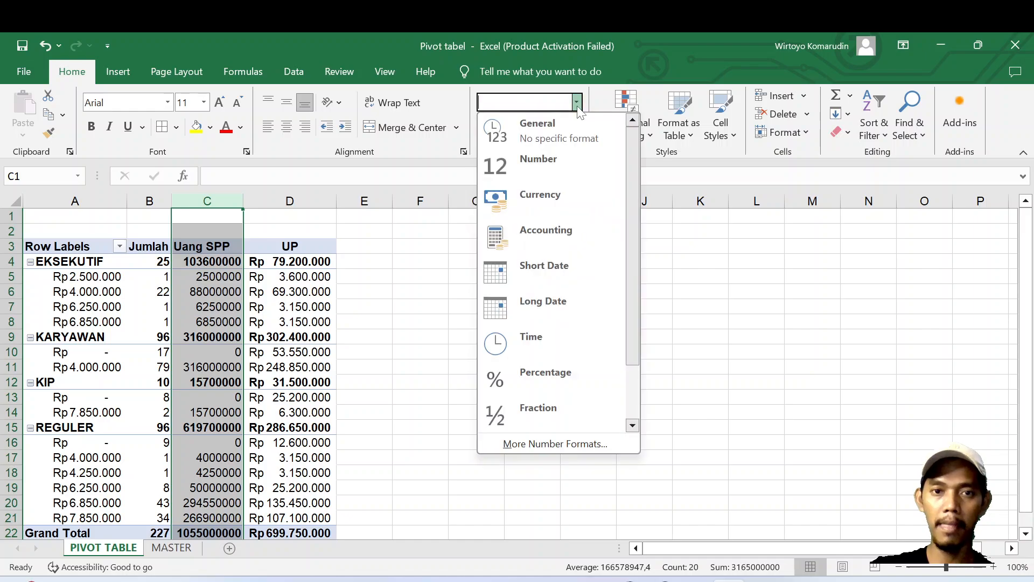
left_click(548, 225)
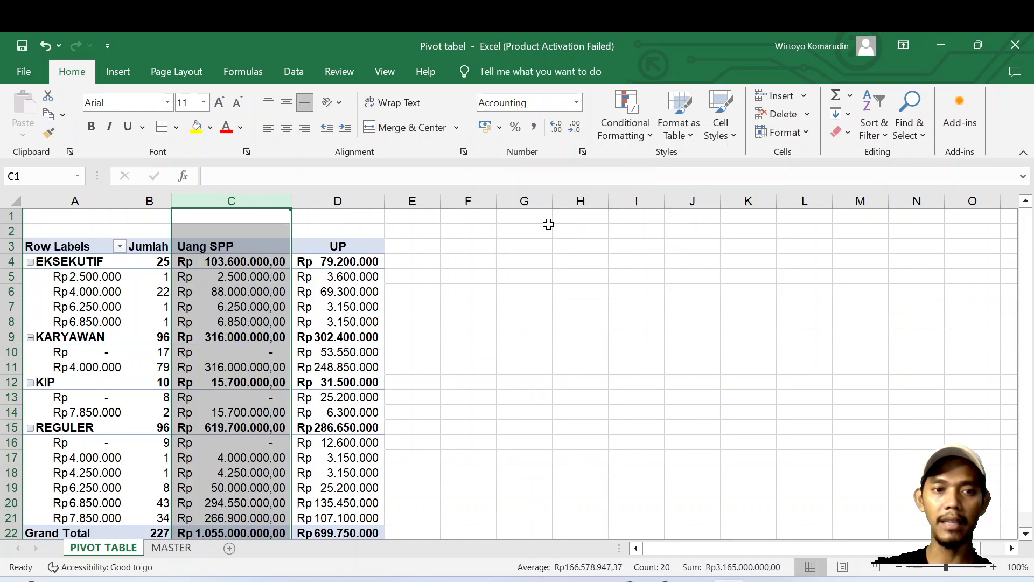
left_click(561, 131)
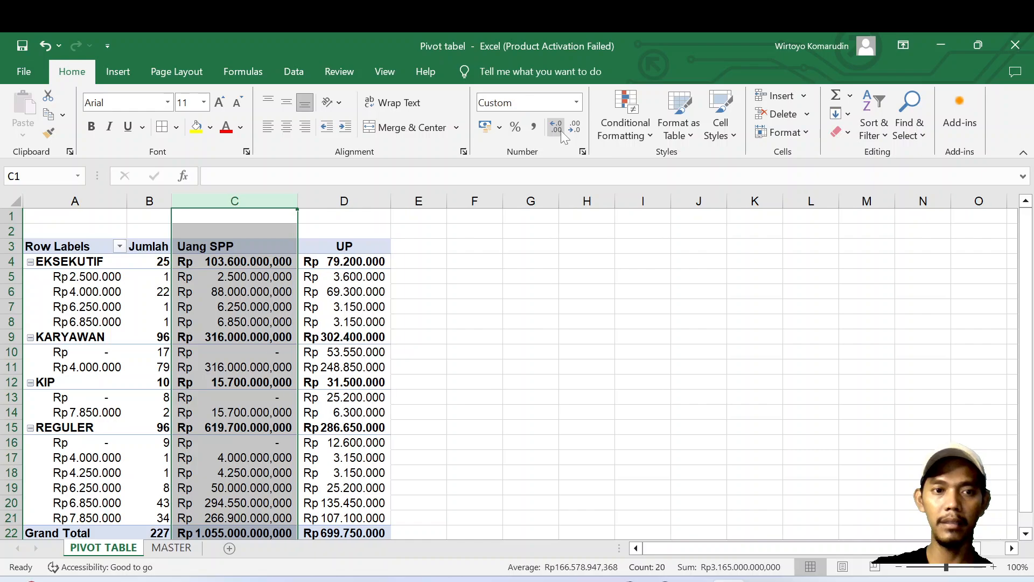
left_click(573, 127)
left_click(573, 127)
left_click(573, 127)
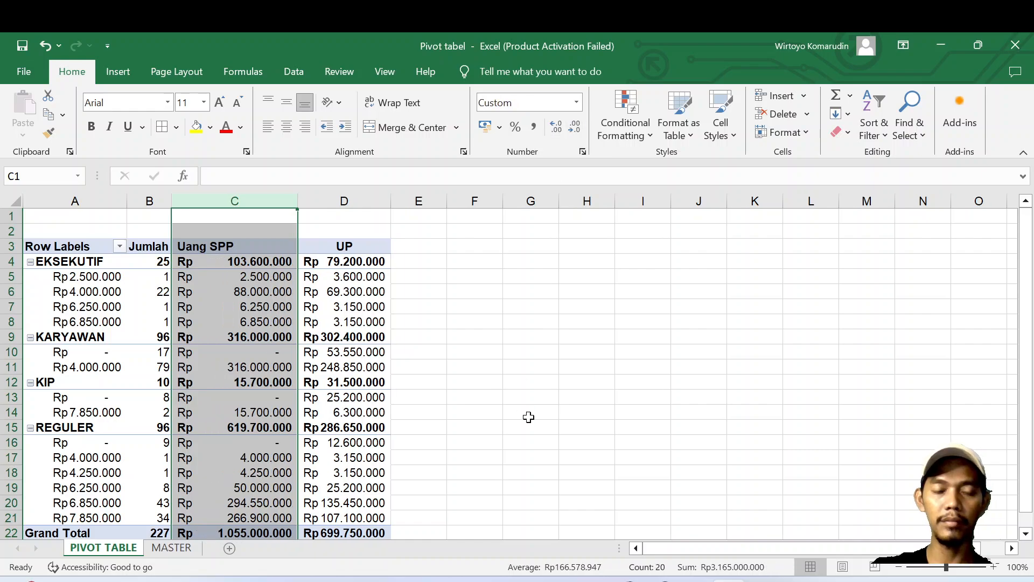
Widen the Jumlah column B slightly and centre the PivotTable's header row 3 horizontally.
left_click(506, 365)
left_click_drag(172, 202, 186, 202)
left_click(8, 248)
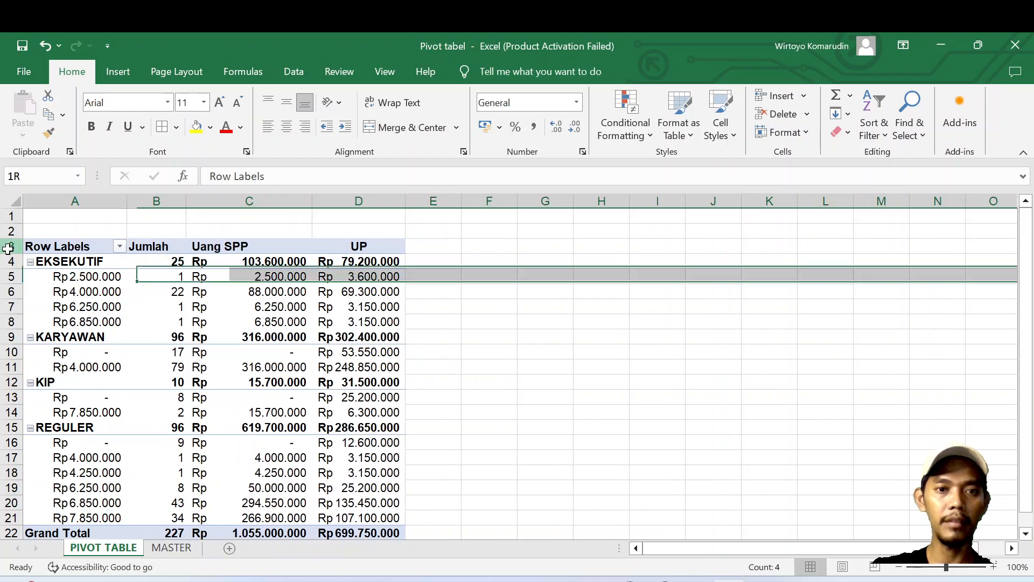
left_click(286, 127)
left_click(480, 383)
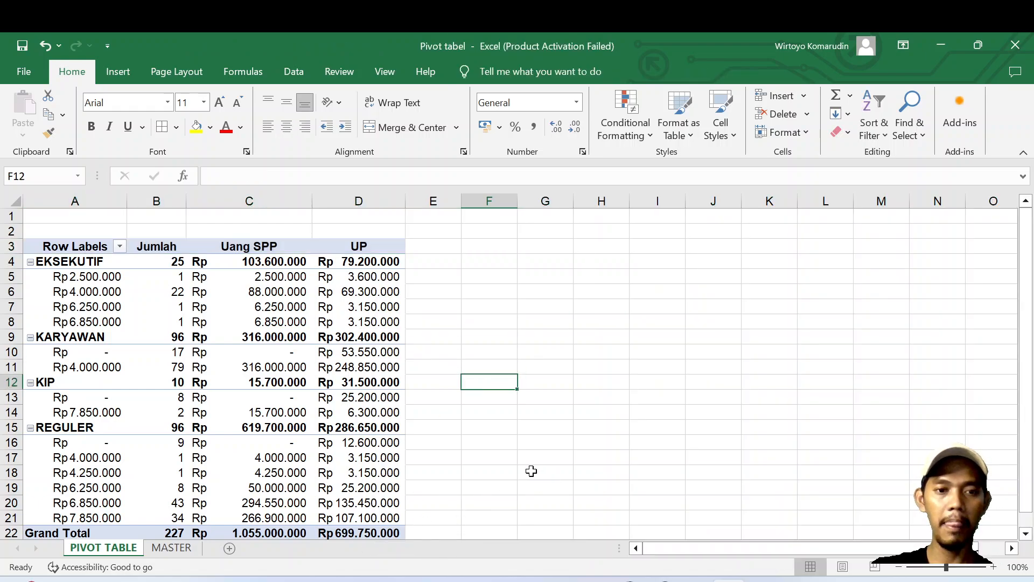
Add the TOTAL field to the PivotTable's Values area as a sum, placed after UP.
left_click(531, 471)
scroll(484, 451, "down", 5)
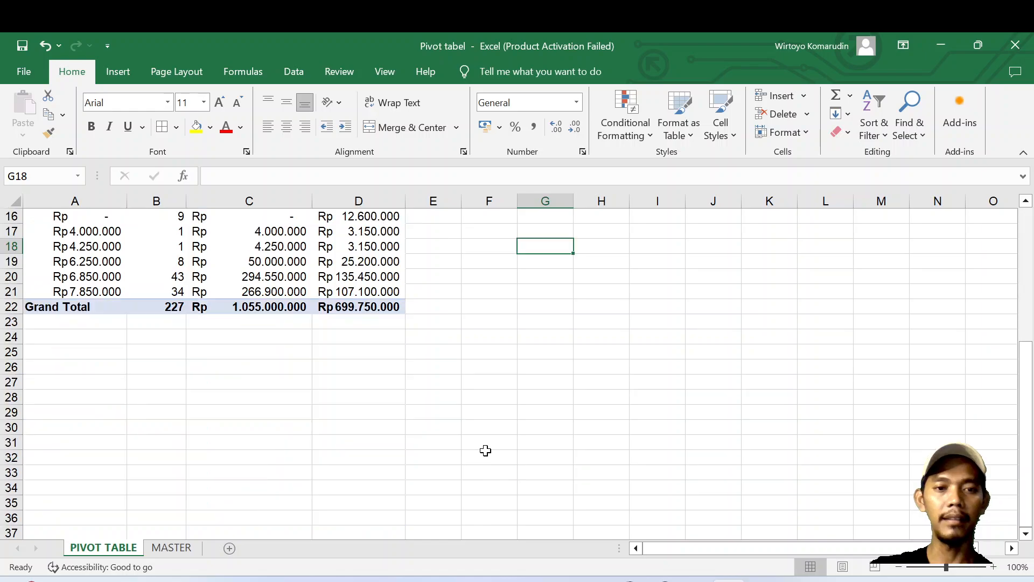
scroll(308, 388, "up", 2)
left_click(338, 394)
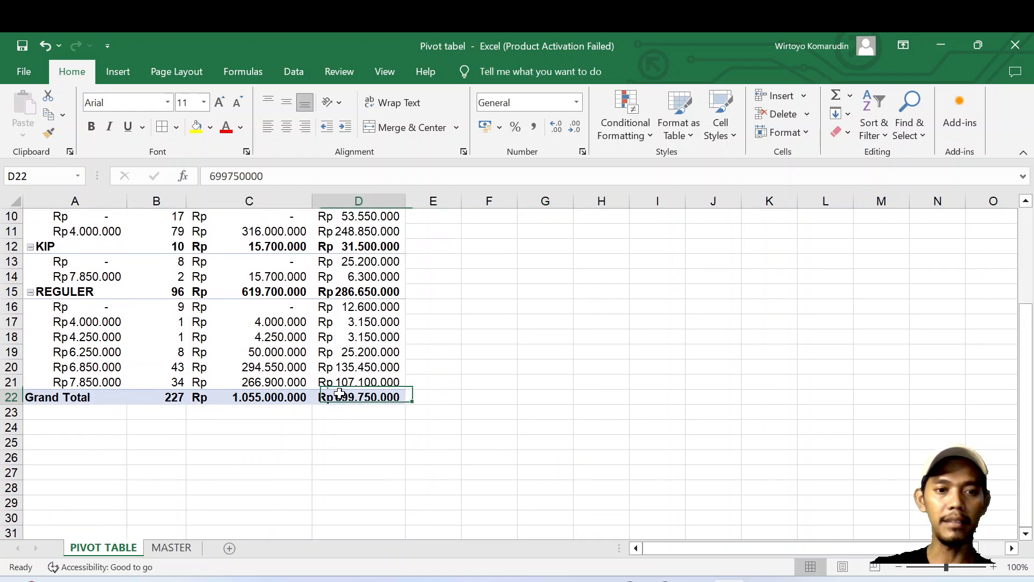
scroll(396, 459, "up", 3)
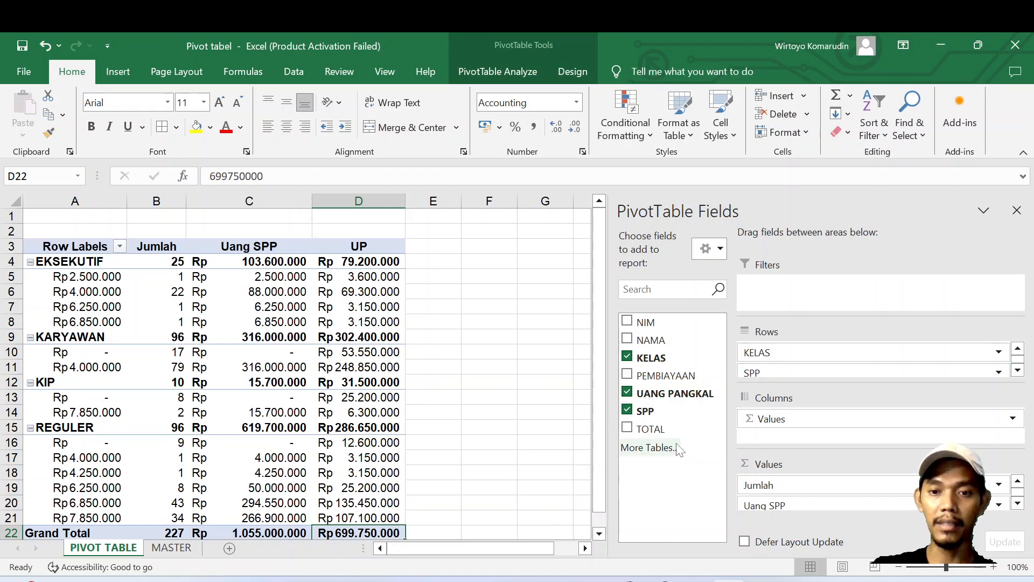
left_click_drag(658, 430, 806, 512)
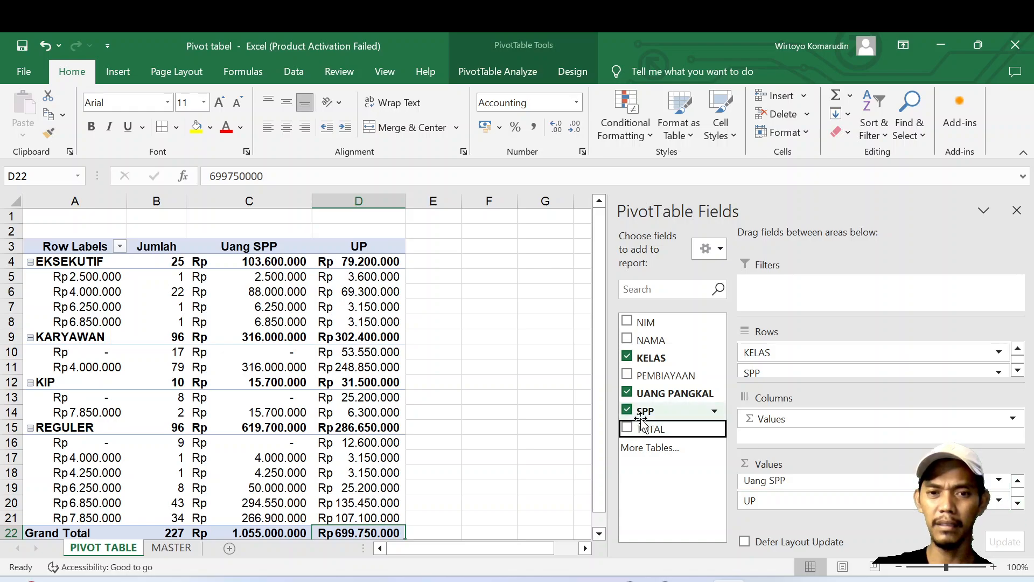
left_click_drag(641, 434, 808, 516)
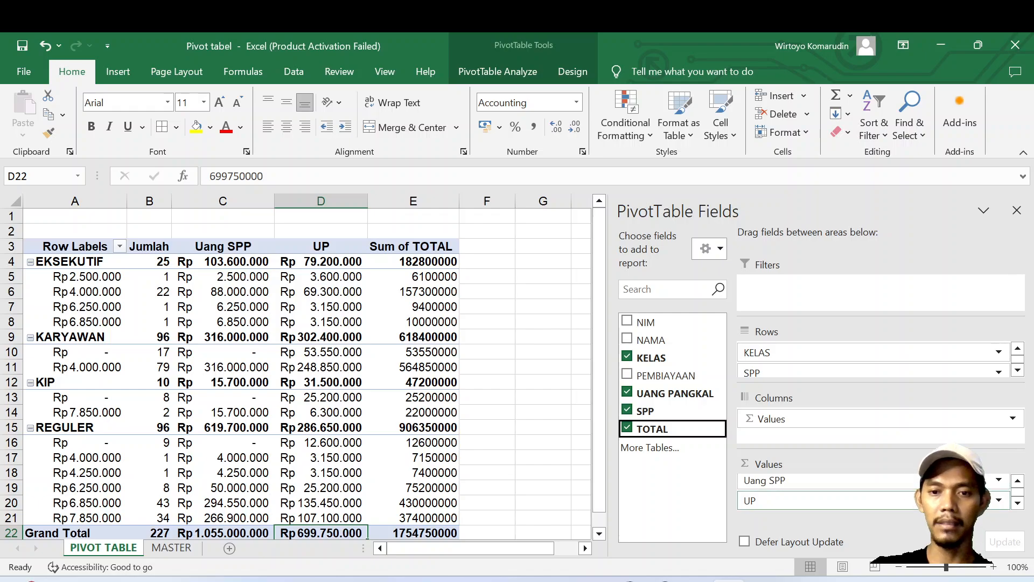
Set the number format of the Sum of TOTAL value field to Accounting with the Rp symbol and 0 decimal places.
scroll(990, 511, "down", 1)
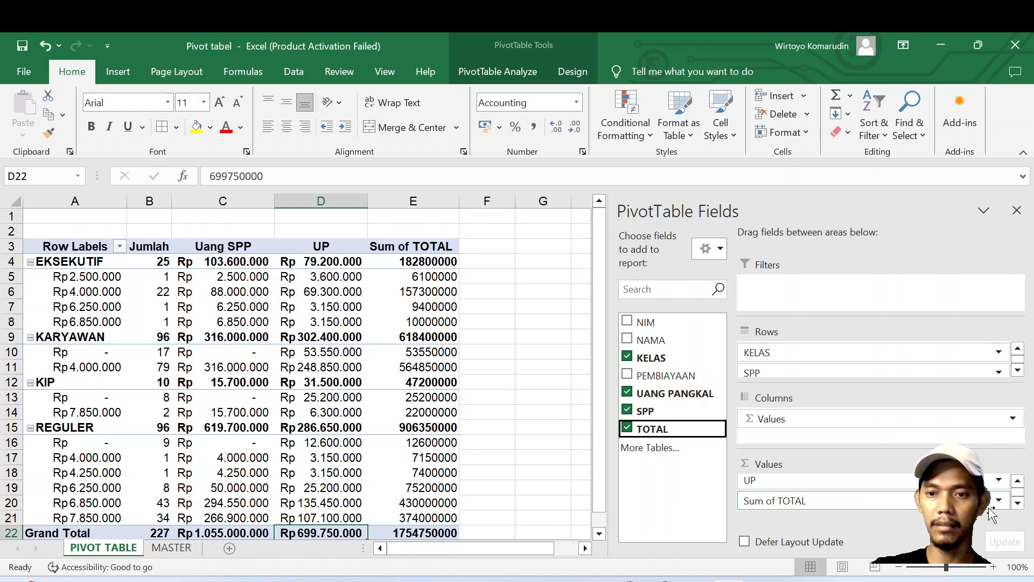
left_click(996, 502)
left_click(800, 479)
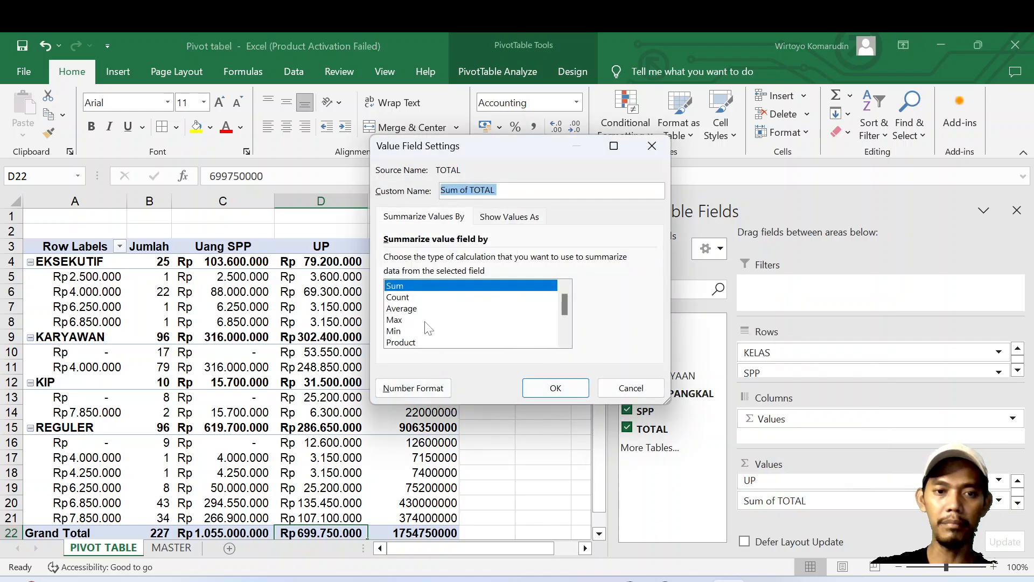
left_click(414, 388)
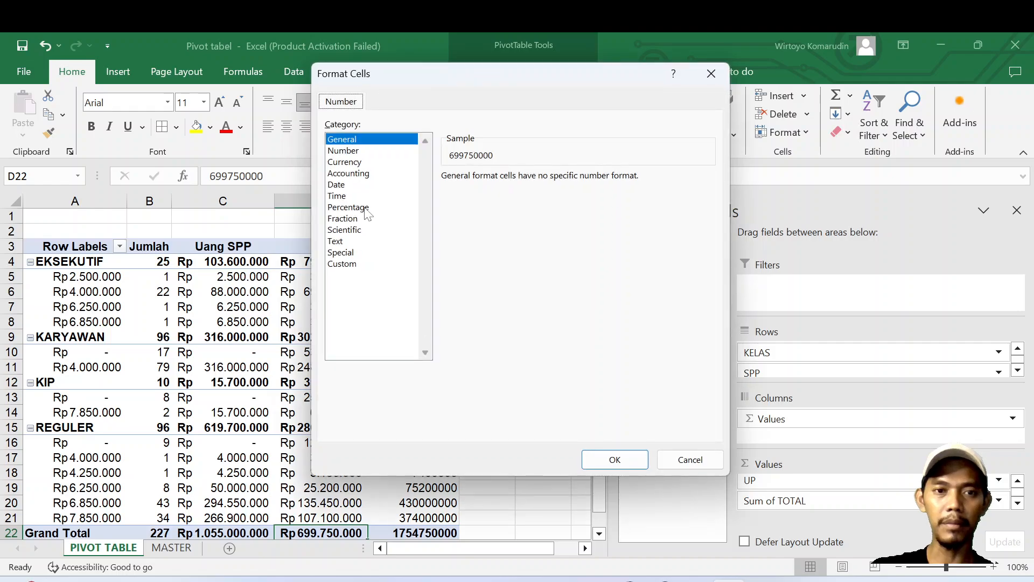
left_click(353, 172)
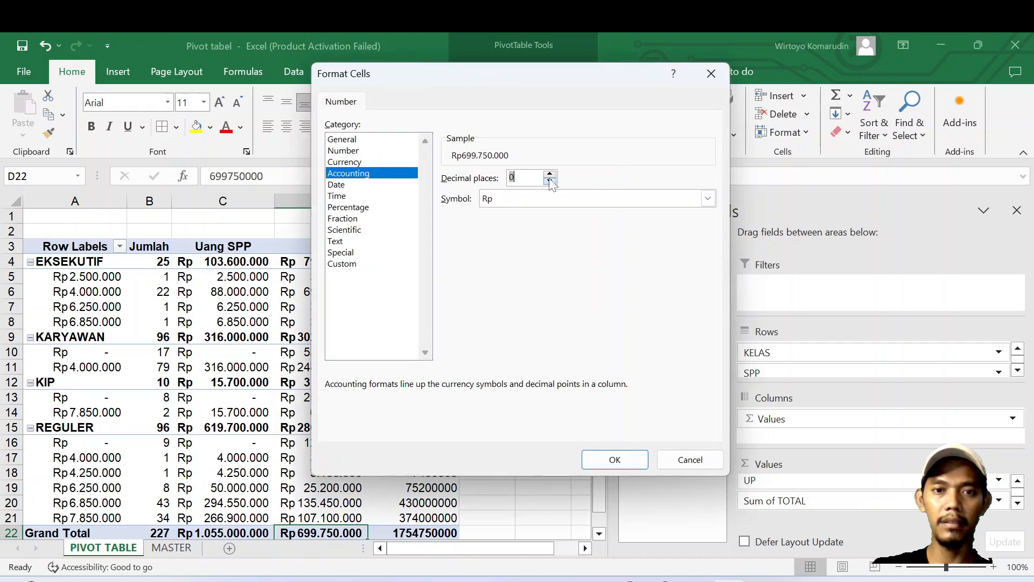
left_click(618, 459)
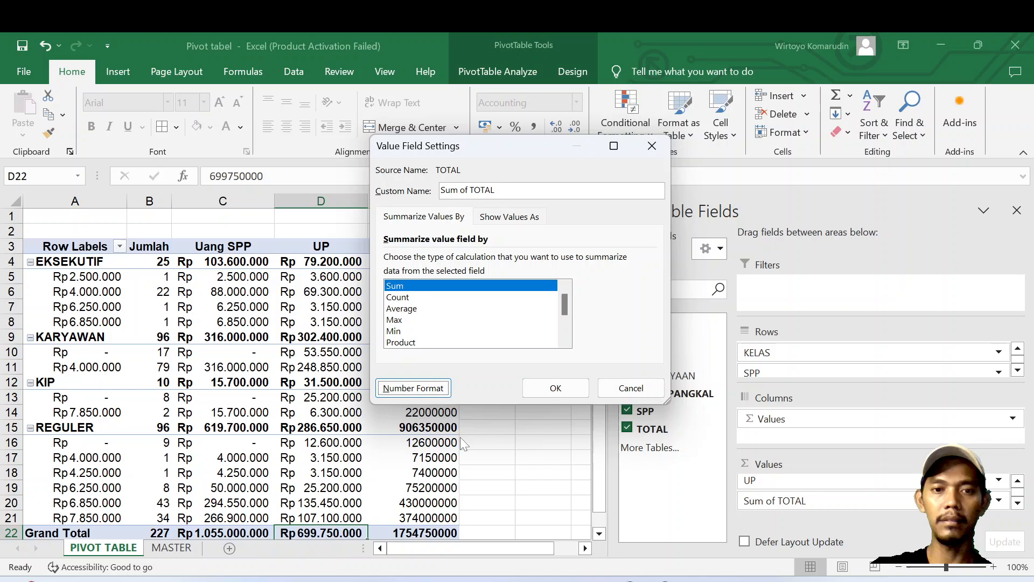
left_click(555, 397)
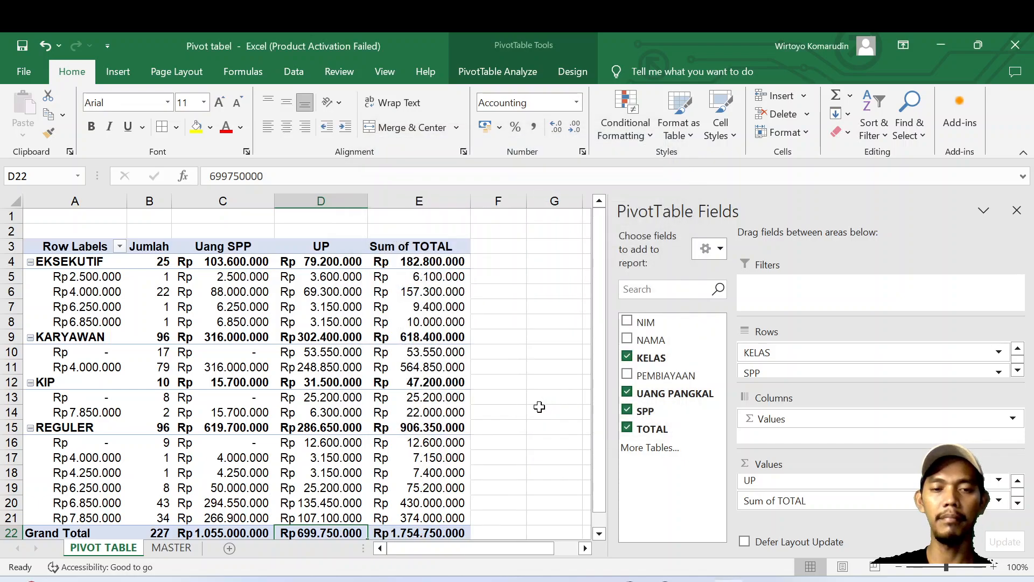
left_click(540, 407)
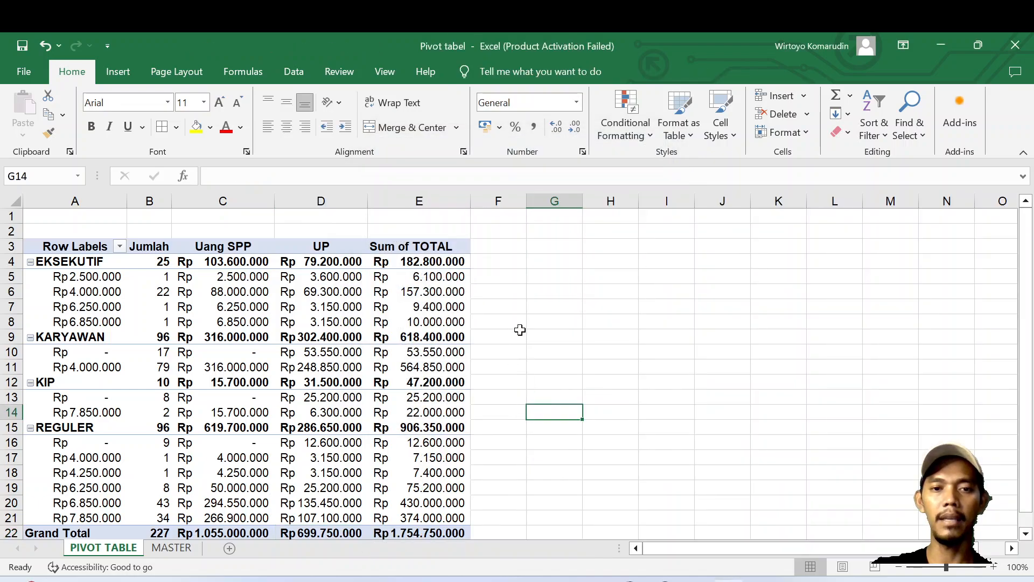
Rename the Sum of TOTAL header in E3 to Sub Total.
left_click(387, 249)
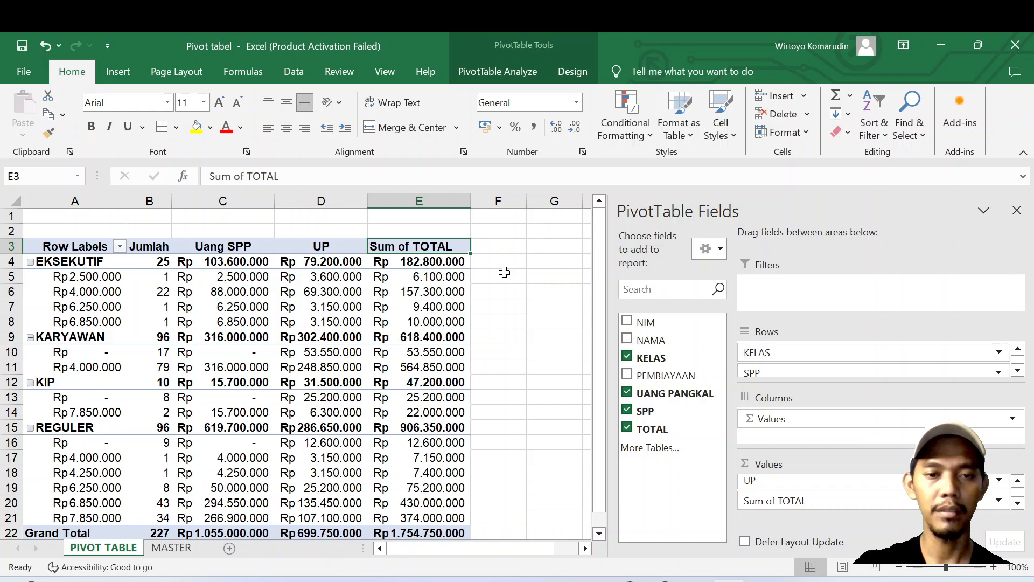
type("Sub")
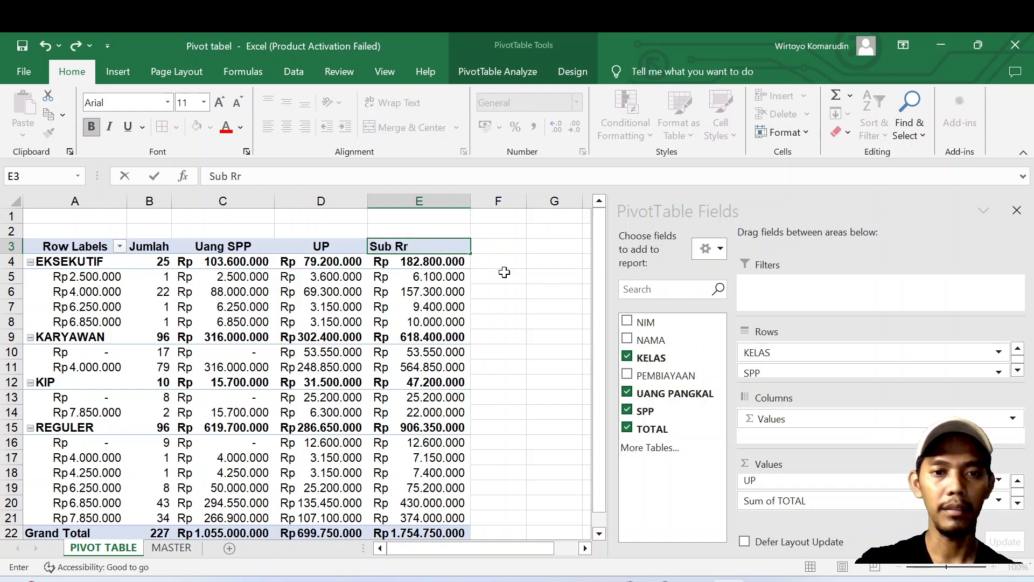
type(" Total")
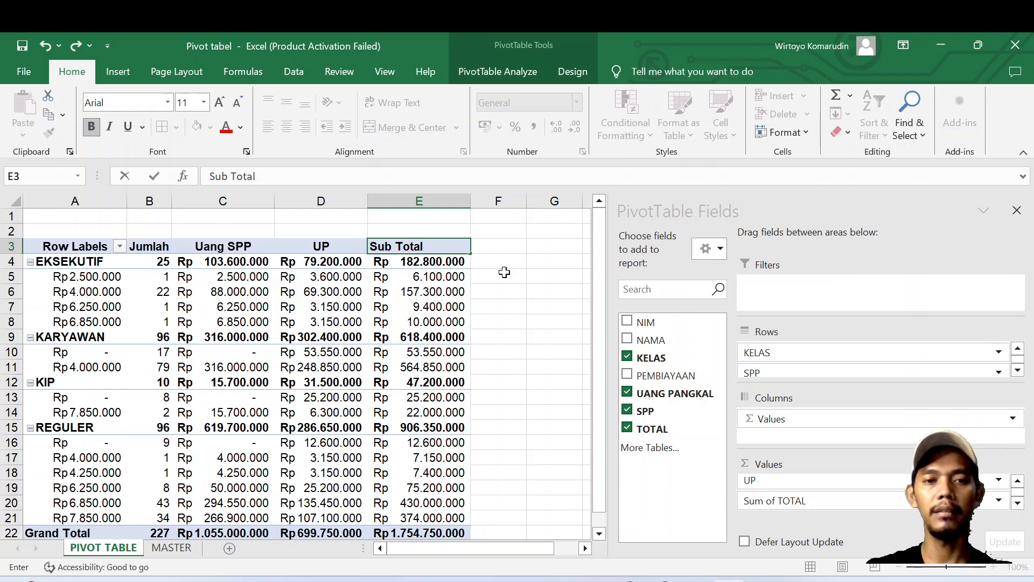
left_click(526, 346)
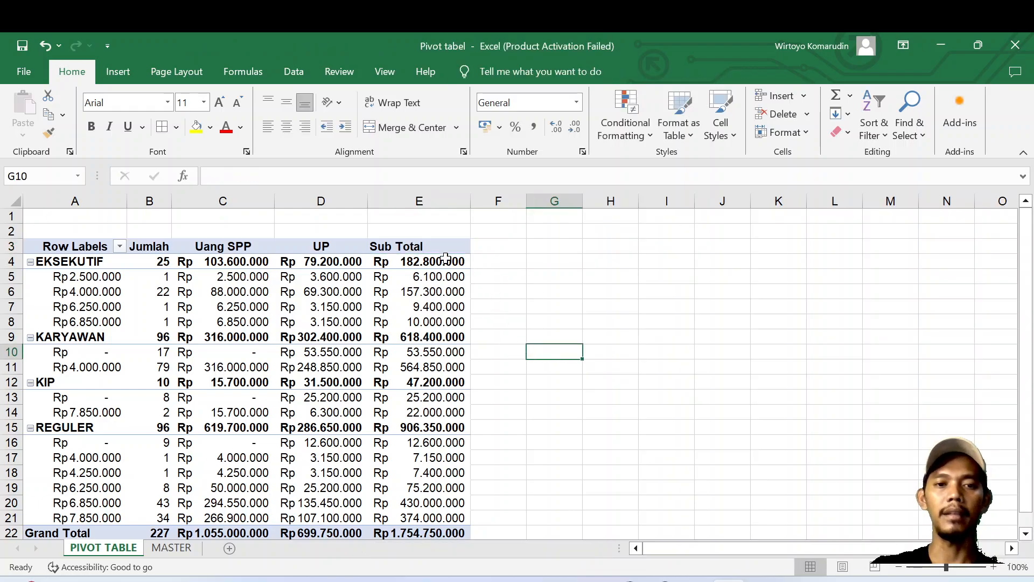
Review the PivotTable's Sub Total, UP and SPP-level figures for each class down to the Grand Total row.
left_click(433, 251)
scroll(440, 276, "down", 2)
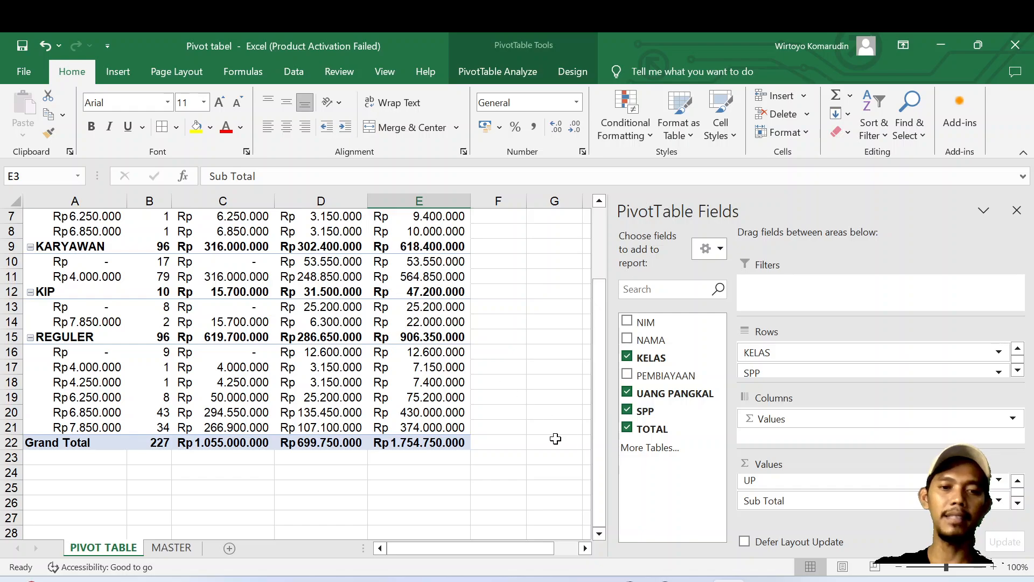
scroll(441, 466, "up", 2)
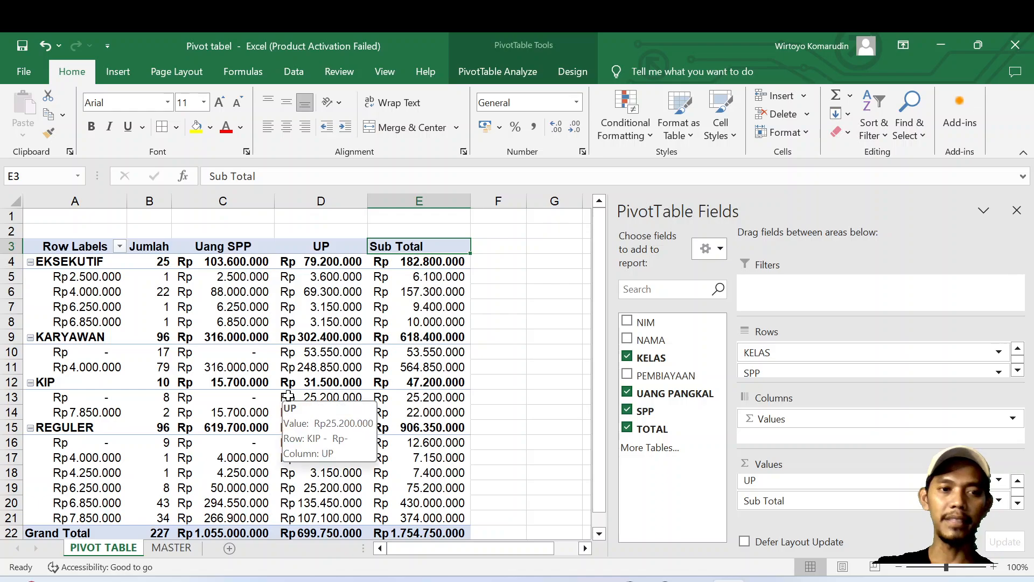
scroll(467, 495, "down", 2)
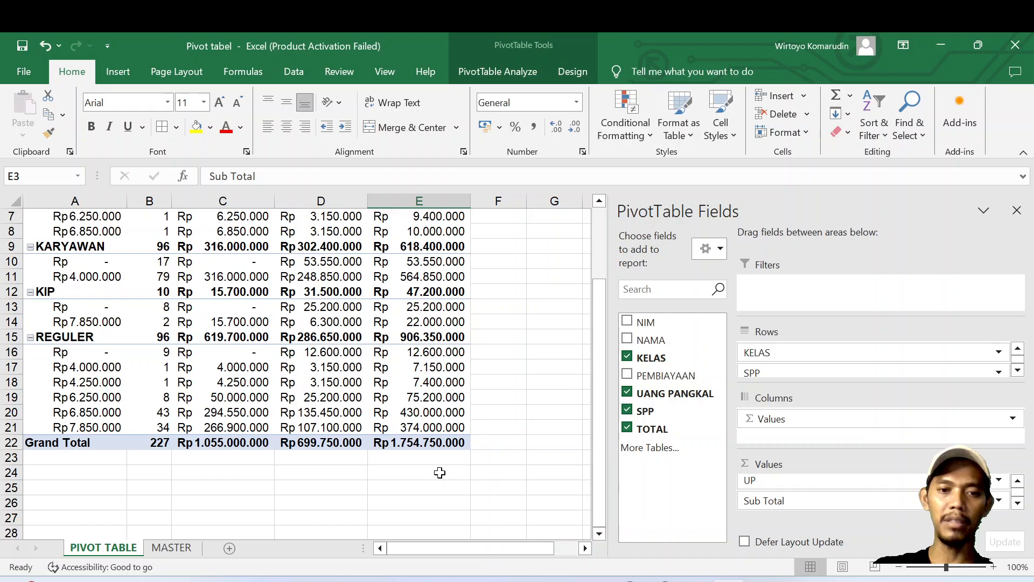
scroll(440, 467, "up", 2)
scroll(439, 474, "down", 1)
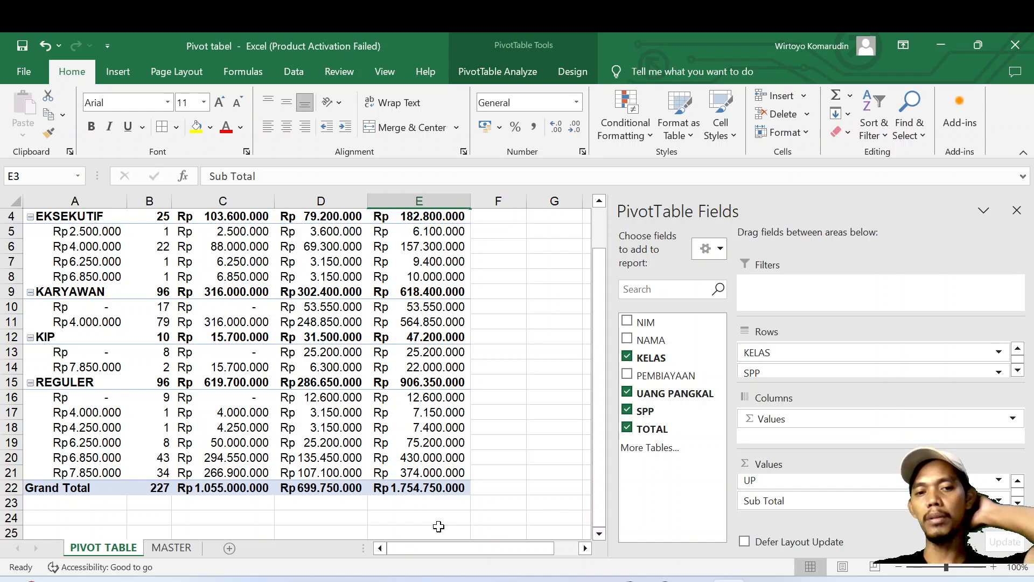
scroll(451, 478, "up", 1)
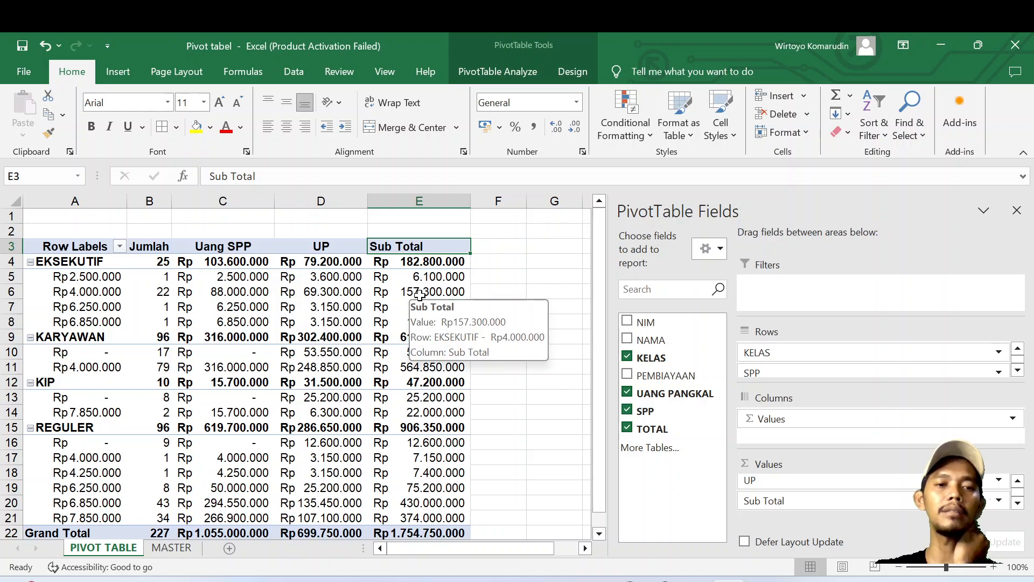
mouse_move(427, 340)
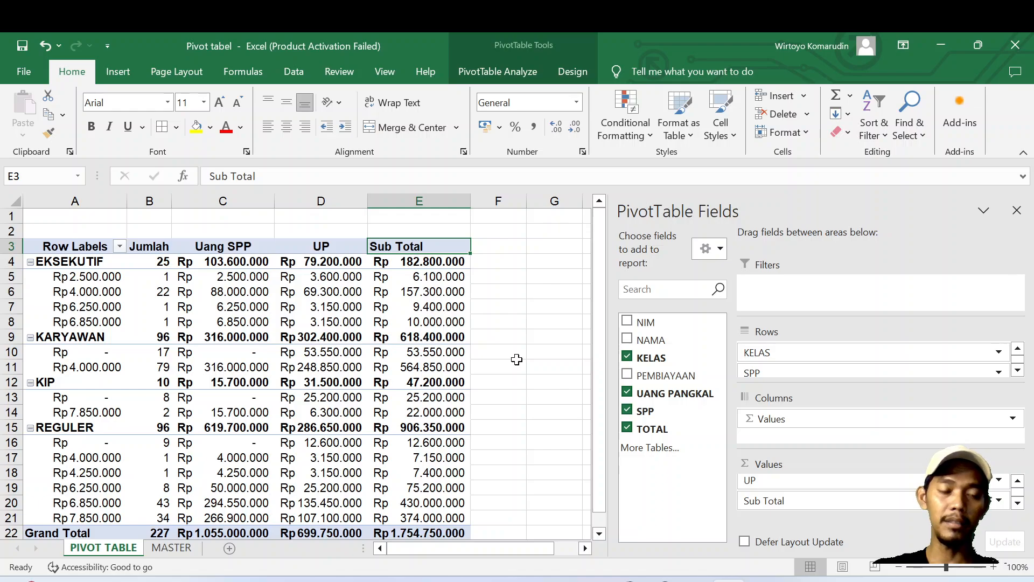
mouse_move(81, 298)
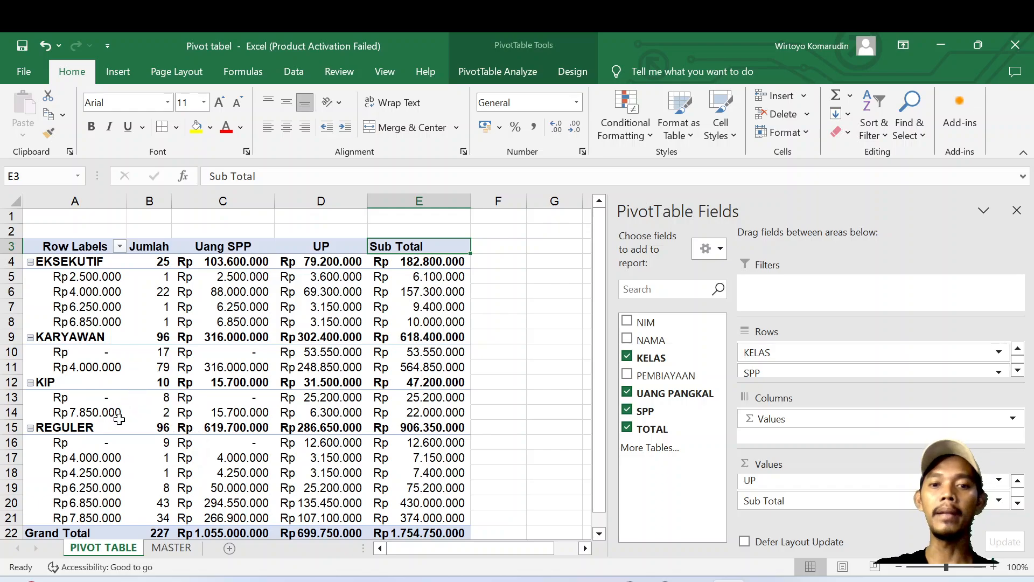
mouse_move(119, 419)
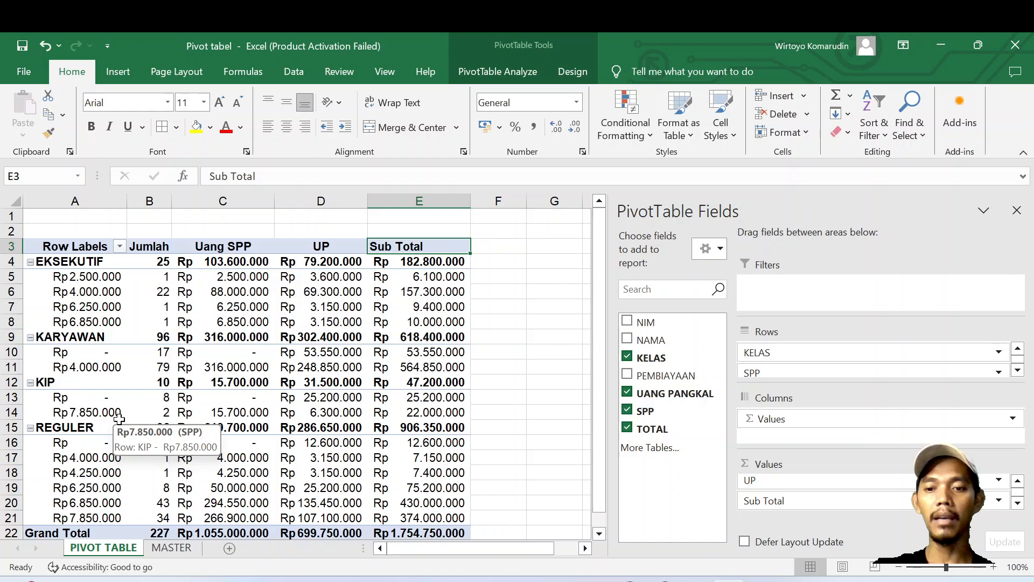
mouse_move(335, 411)
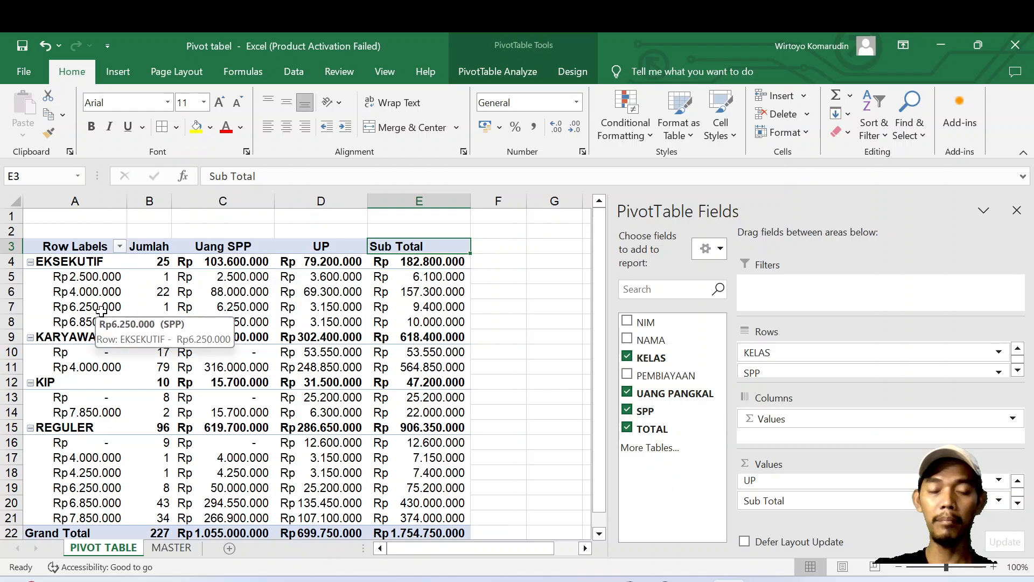
mouse_move(409, 383)
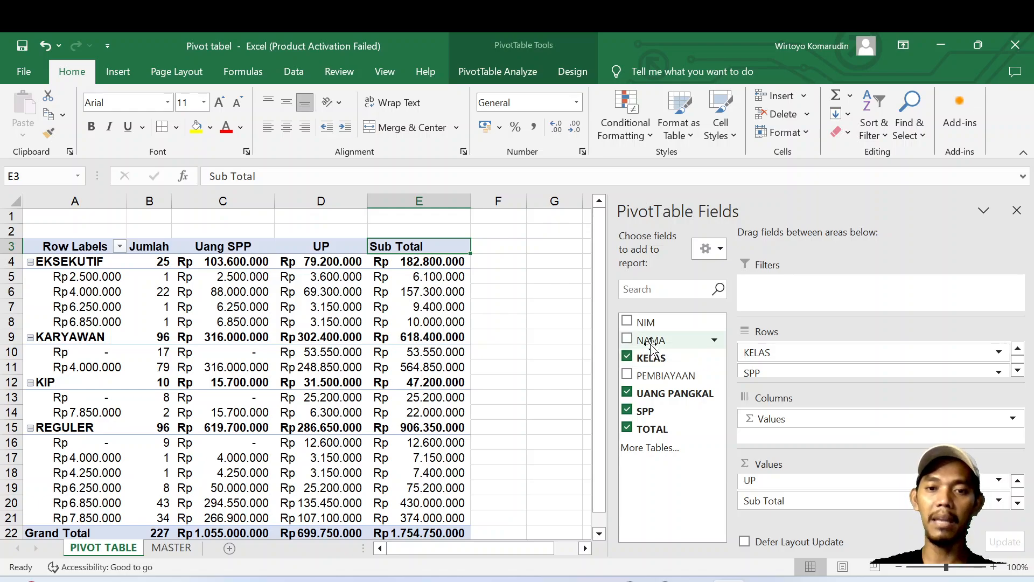
Add the NAMA field as a report filter and filter the PivotTable to a single student's name.
left_click_drag(651, 345, 814, 294)
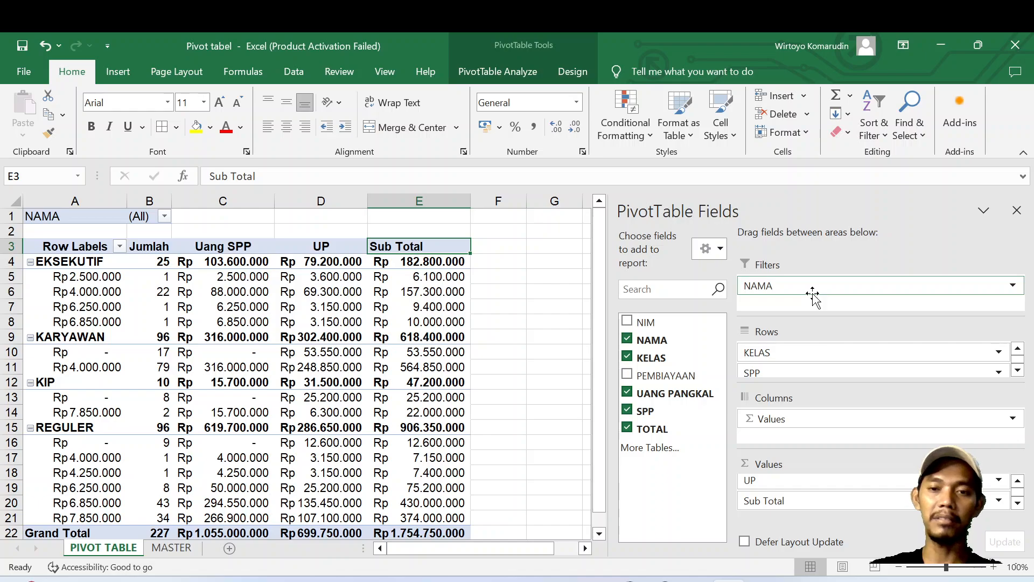
left_click(515, 335)
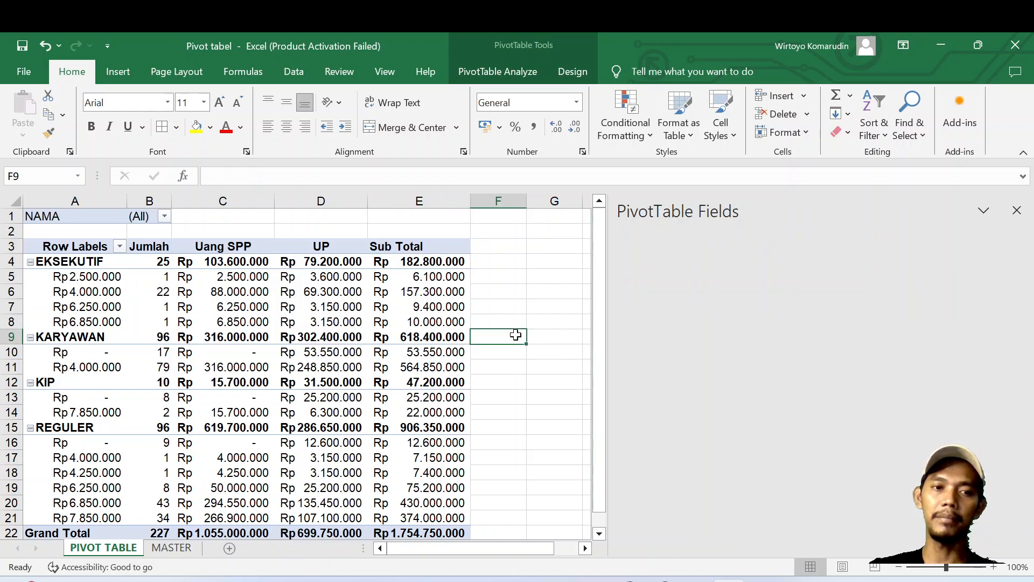
left_click(163, 218)
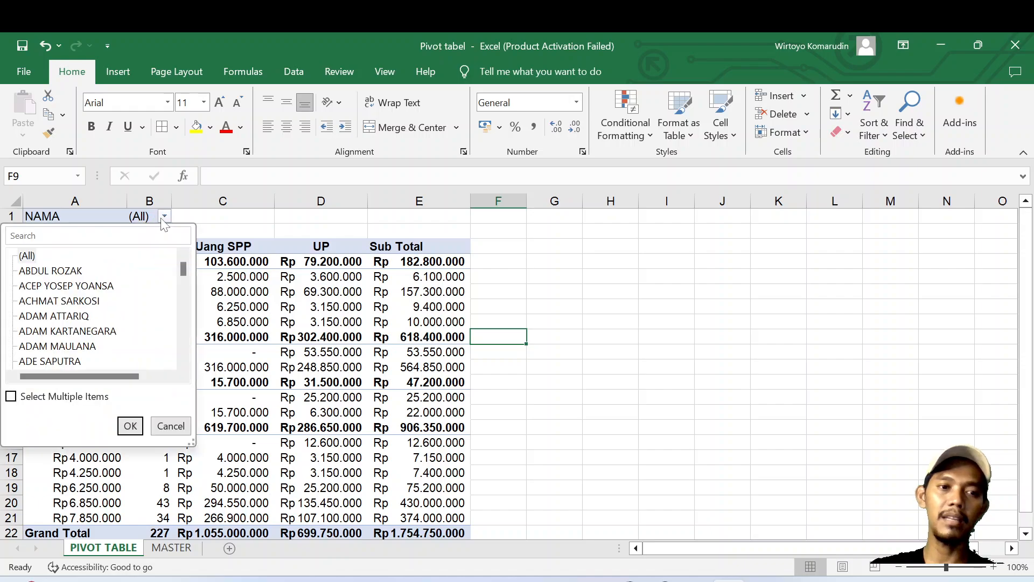
scroll(124, 291, "down", 3)
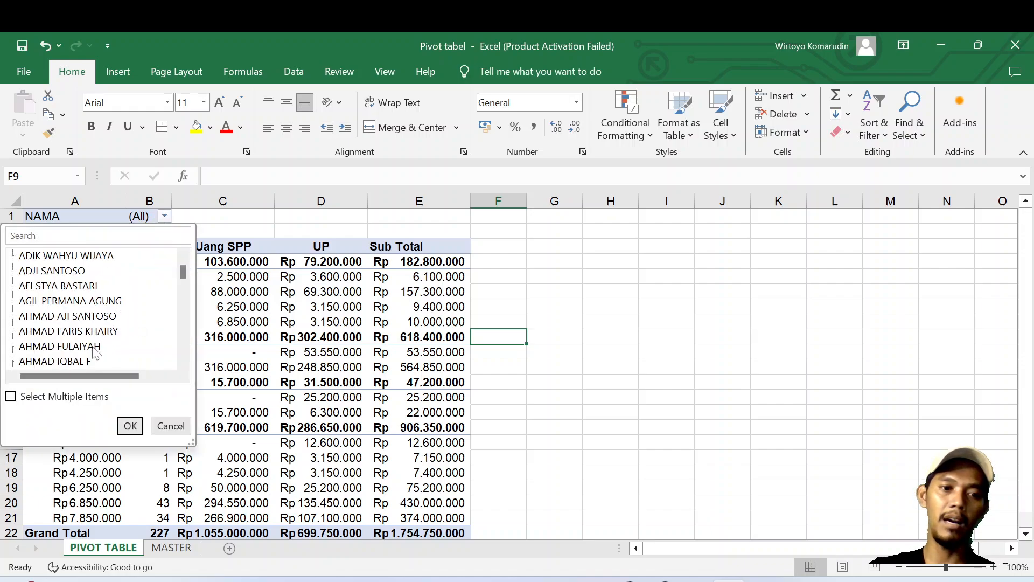
left_click(89, 362)
left_click(130, 425)
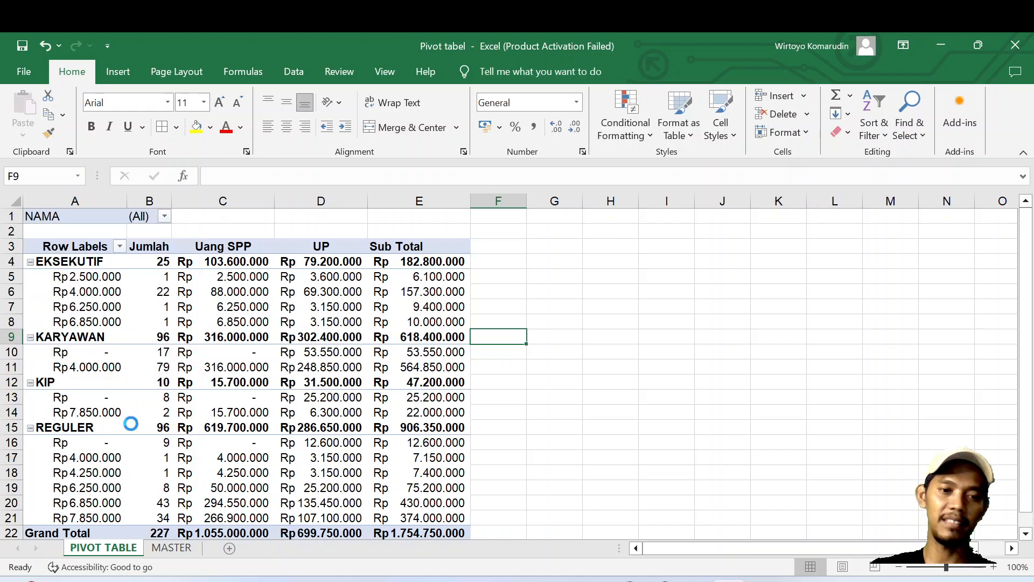
left_click(362, 426)
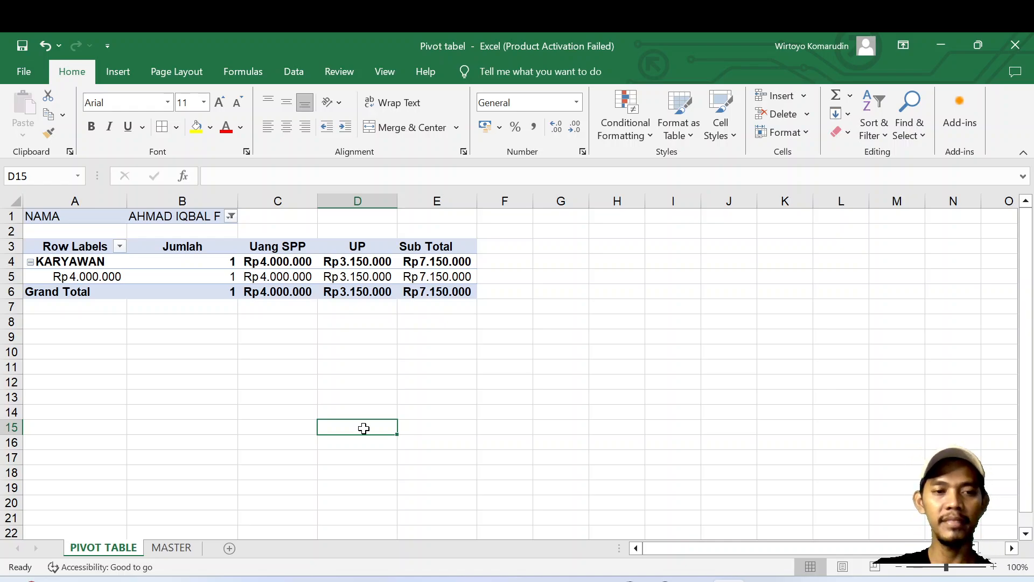
left_click(95, 276)
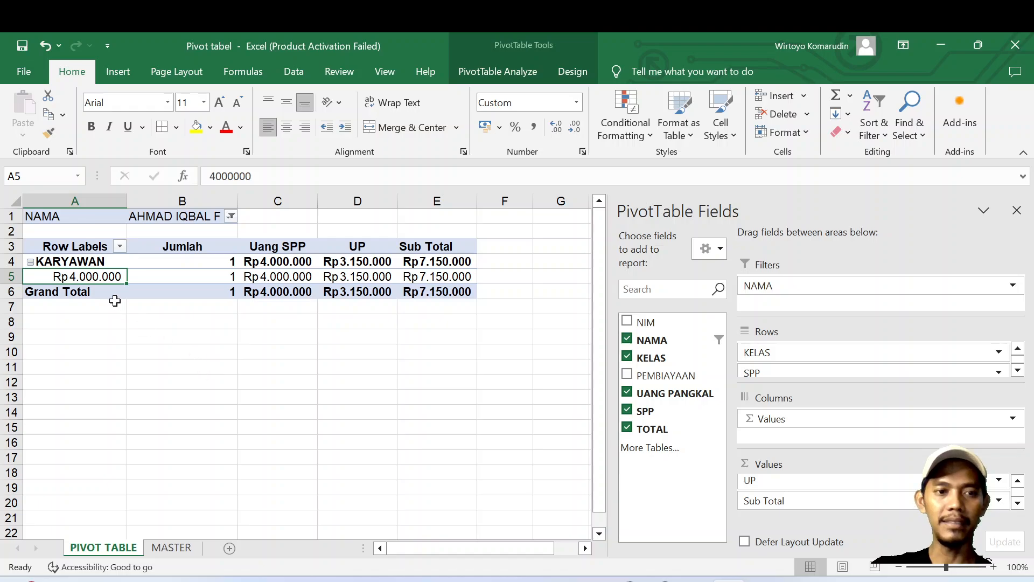
Add the PEMBIAYAAN field to the PivotTable's Rows area beneath SPP.
left_click(281, 276)
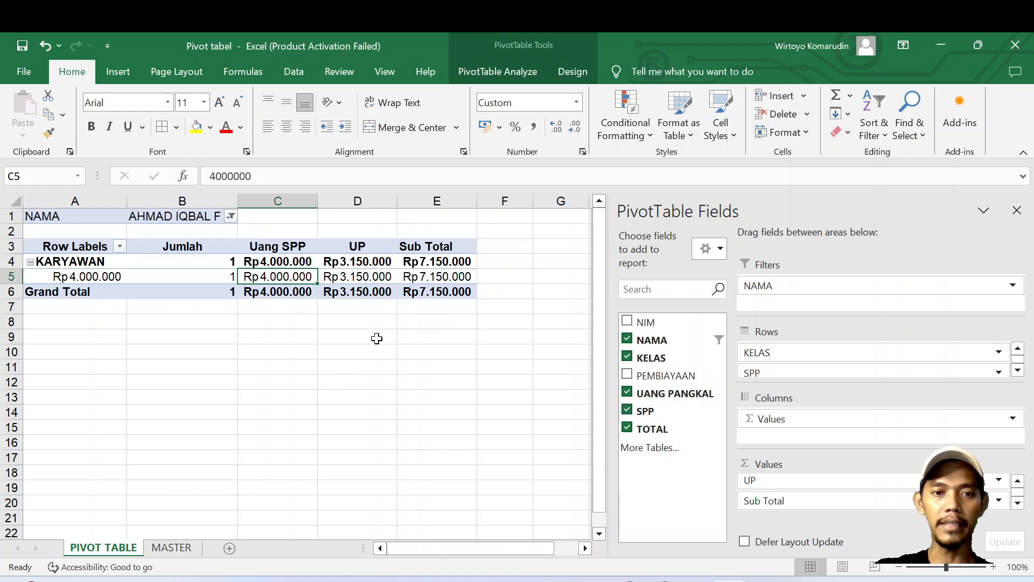
left_click(366, 276)
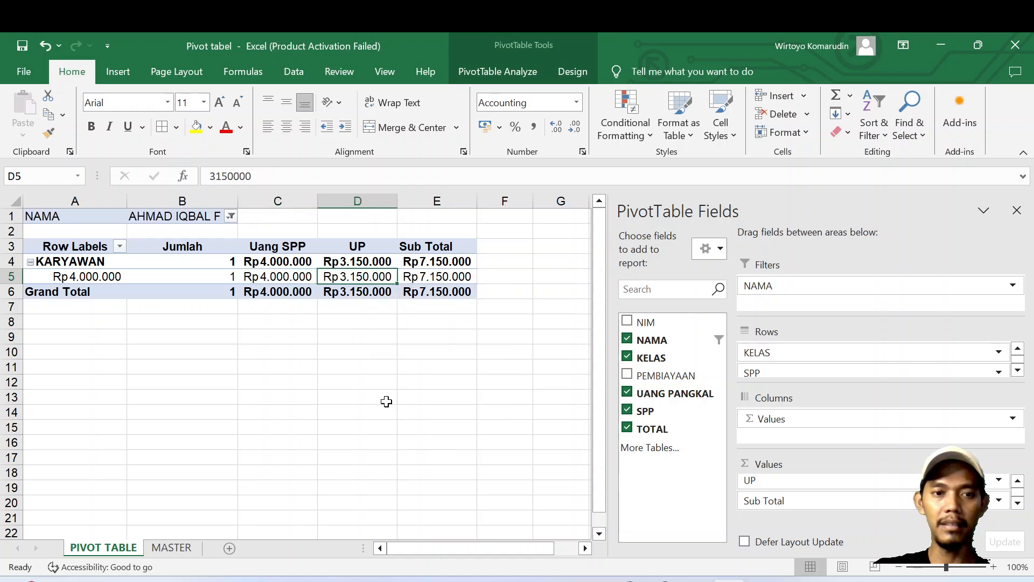
left_click(439, 277)
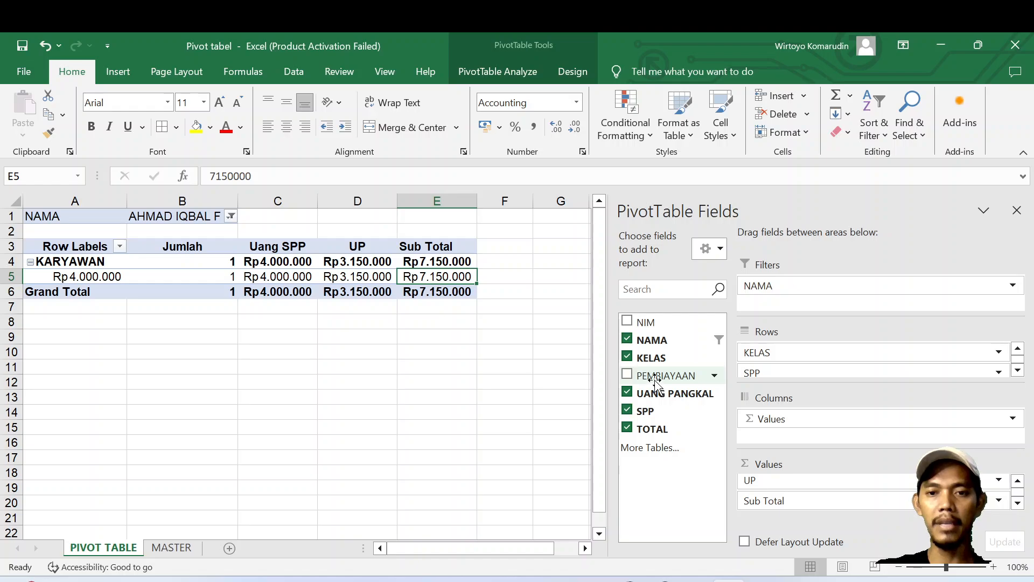
left_click_drag(660, 375, 808, 374)
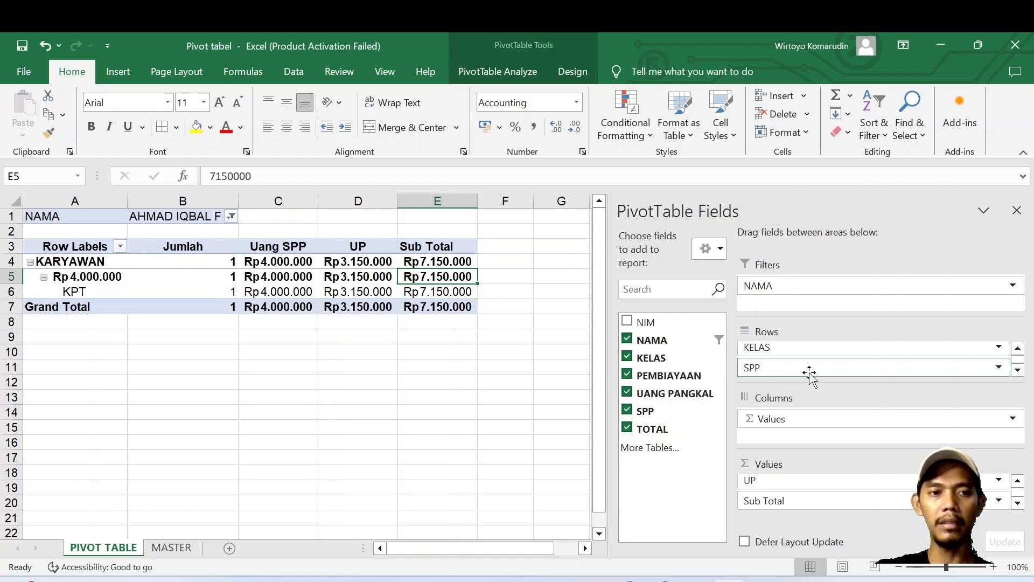
left_click(153, 385)
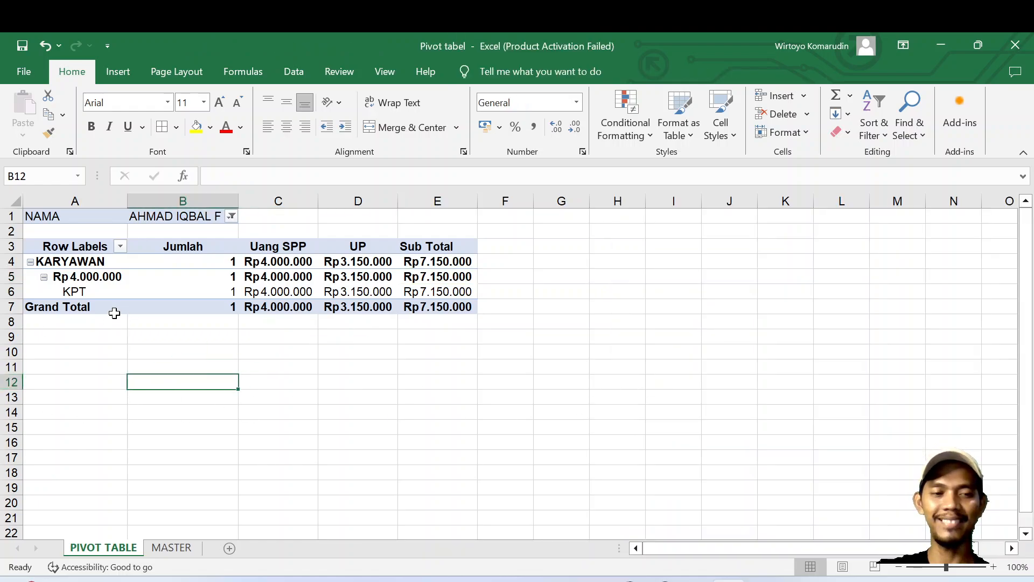
mouse_move(56, 290)
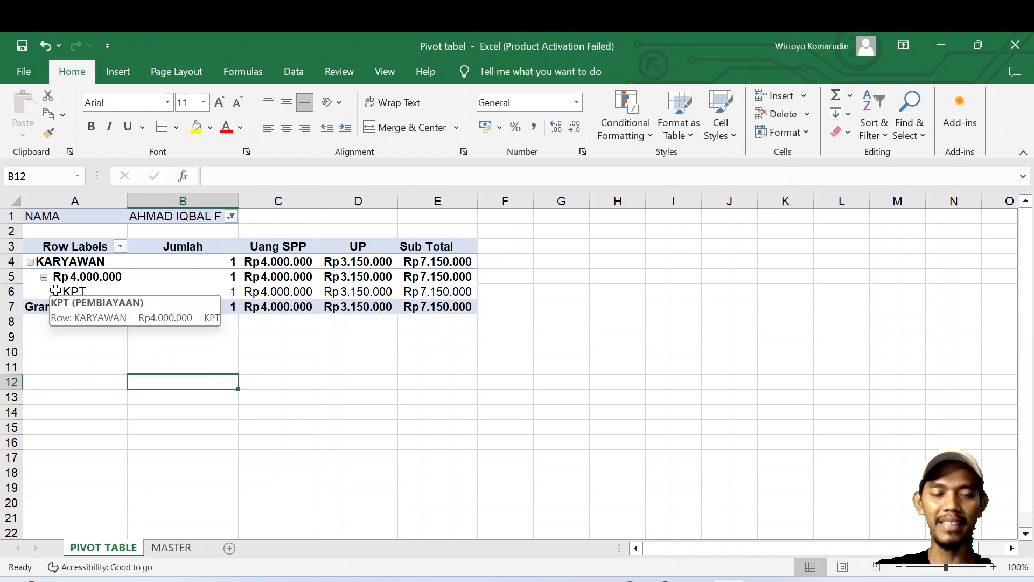
Change the NAMA report filter to a different single student and check that student's class, SPP level and financing rows.
left_click(231, 216)
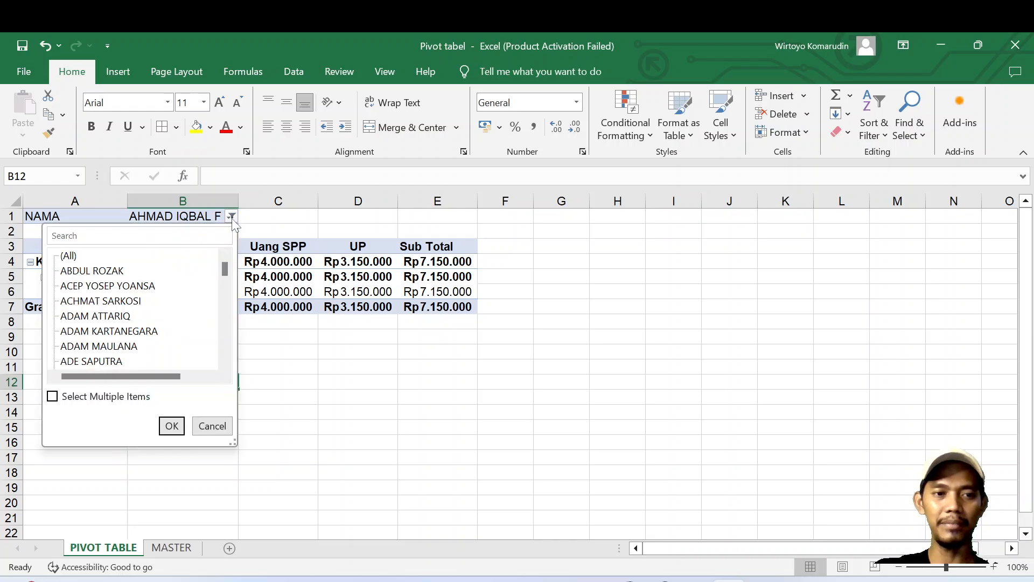
scroll(113, 333, "down", 6)
left_click(97, 361)
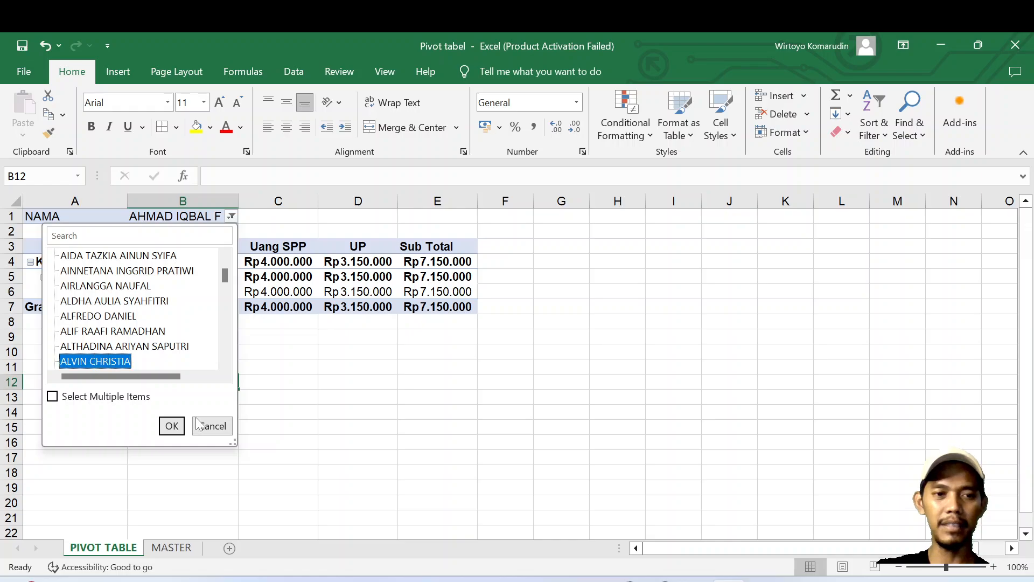
left_click(171, 426)
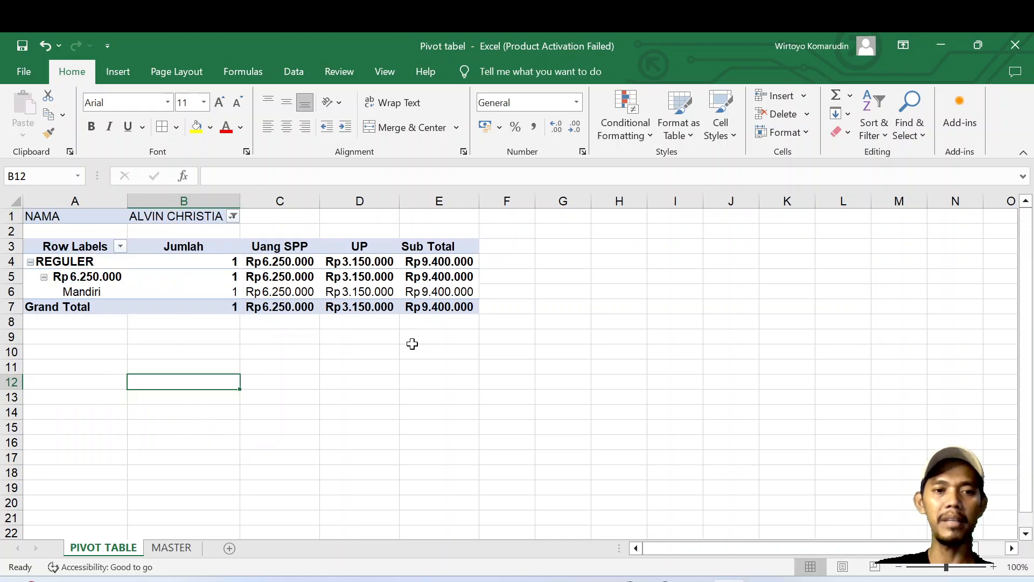
left_click(270, 383)
left_click(86, 276)
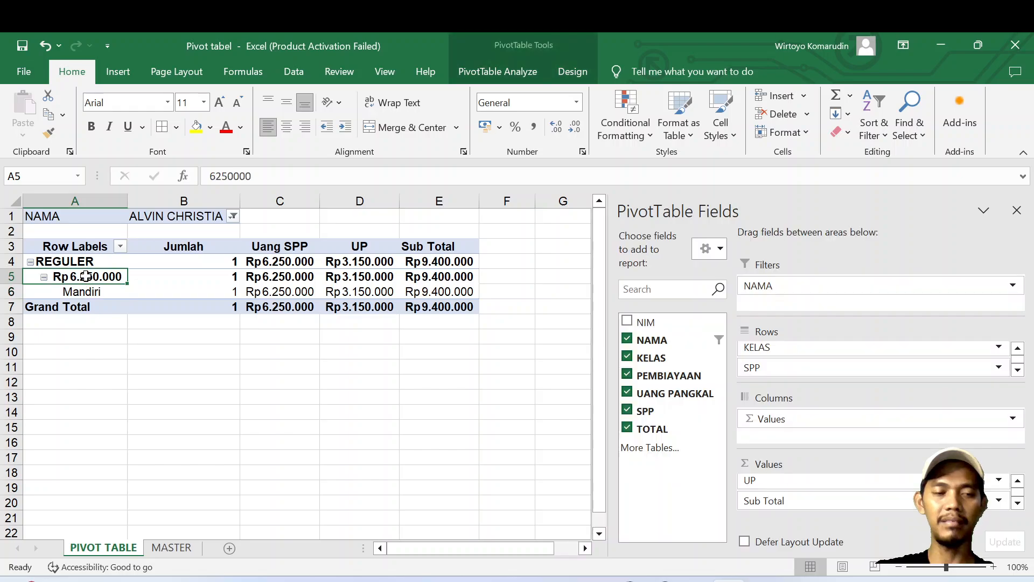
left_click(133, 337)
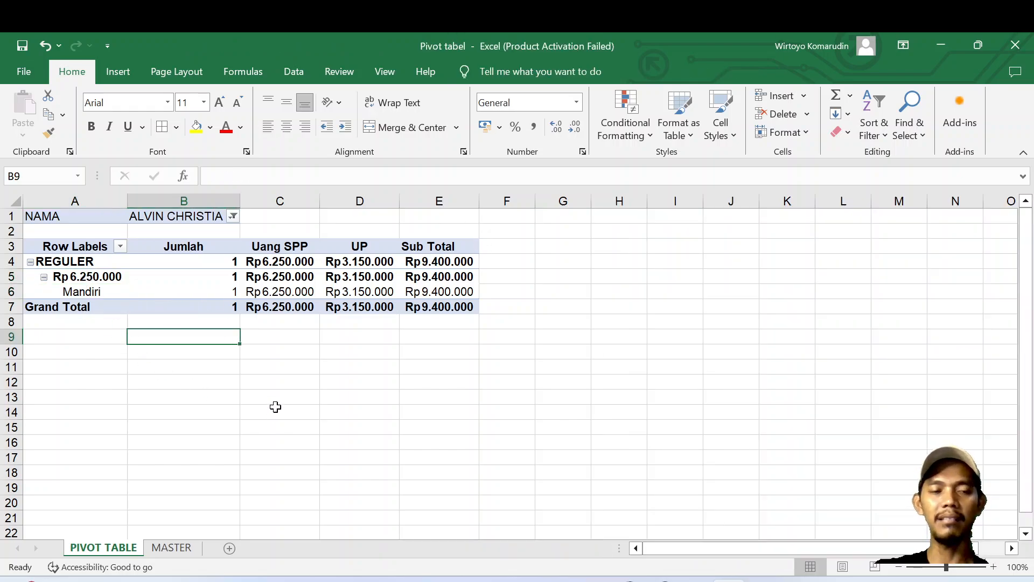
Try the PivotTable field list in the Stacked, Areas Only (2 by 2) and Areas Only (1 by 4) layouts, returning to Side-By-Side.
left_click(168, 274)
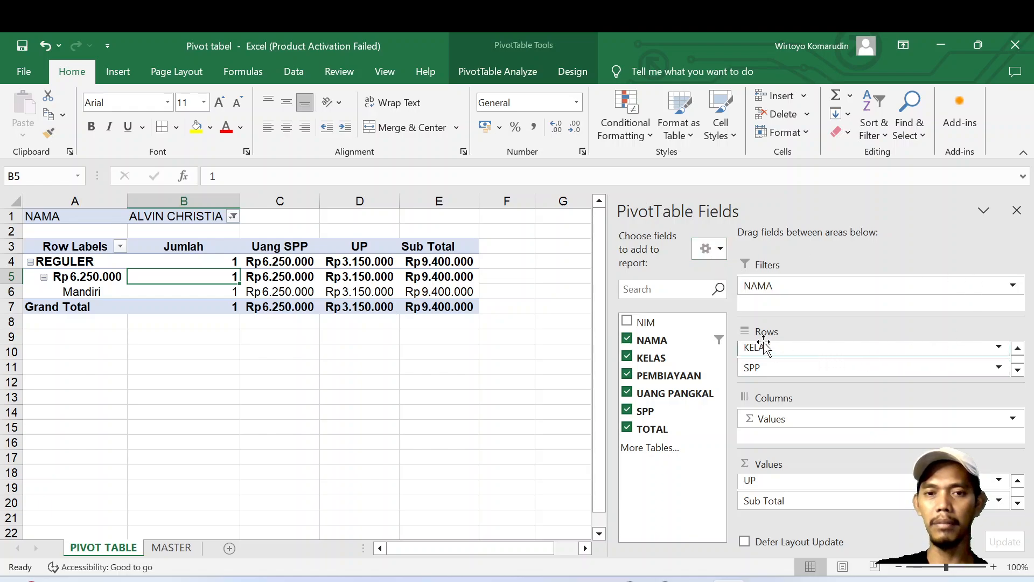
left_click(720, 249)
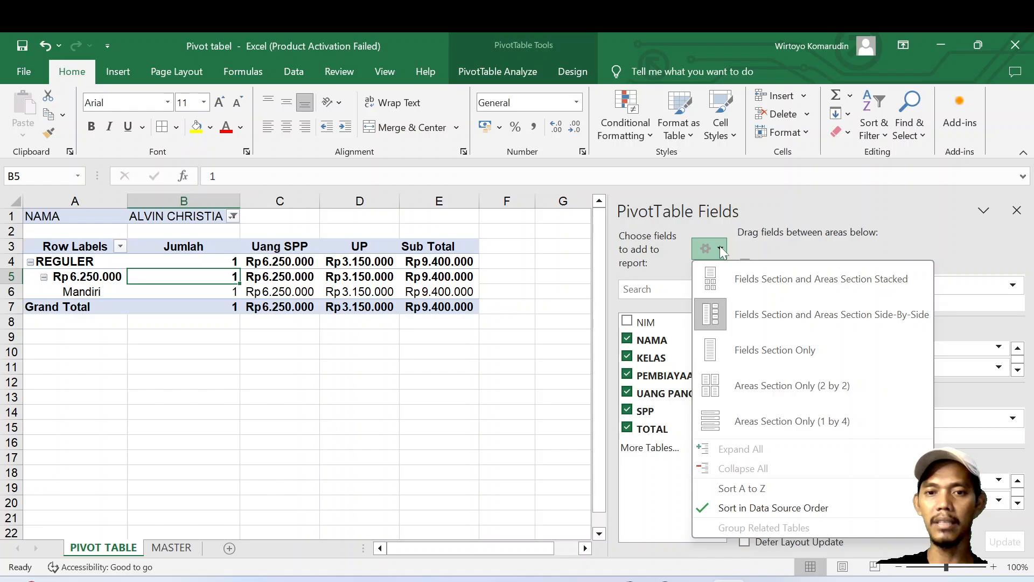
left_click(776, 277)
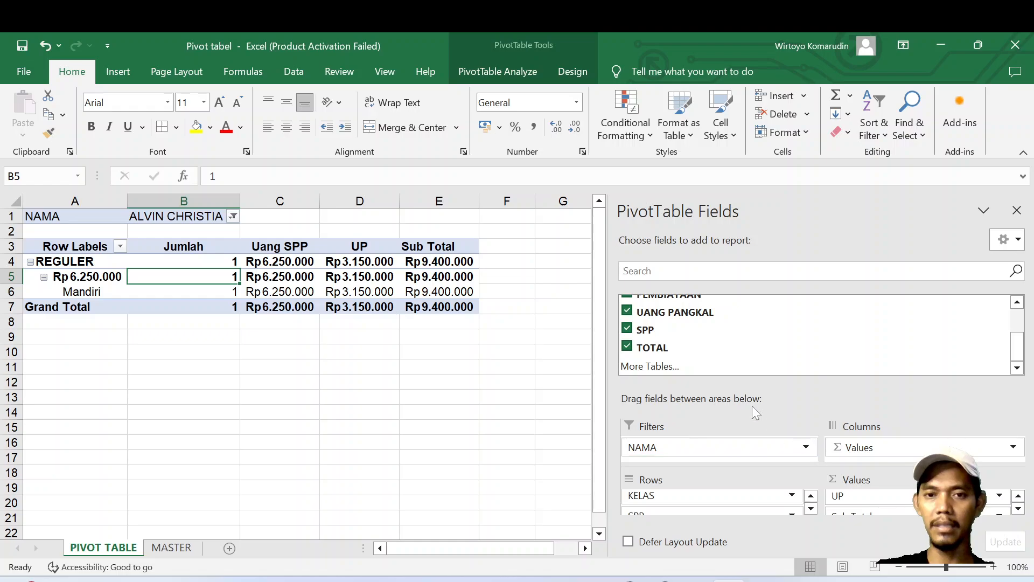
left_click(1006, 239)
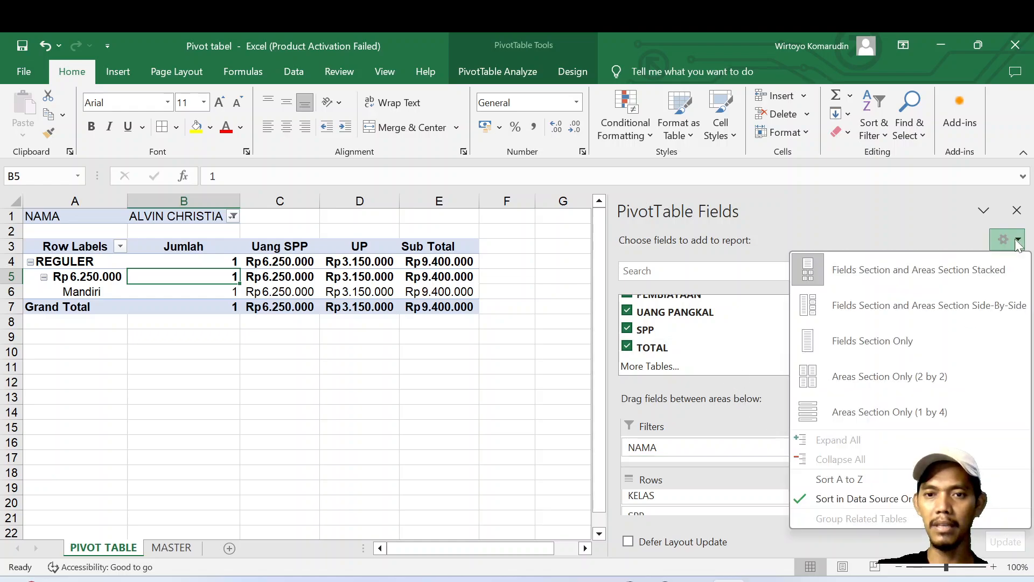
left_click(861, 383)
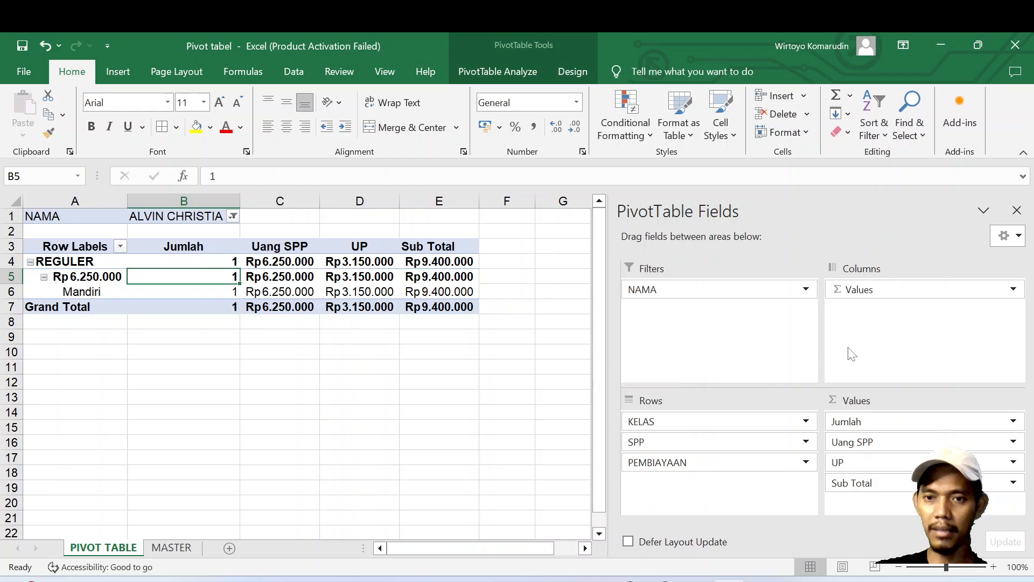
left_click(1018, 236)
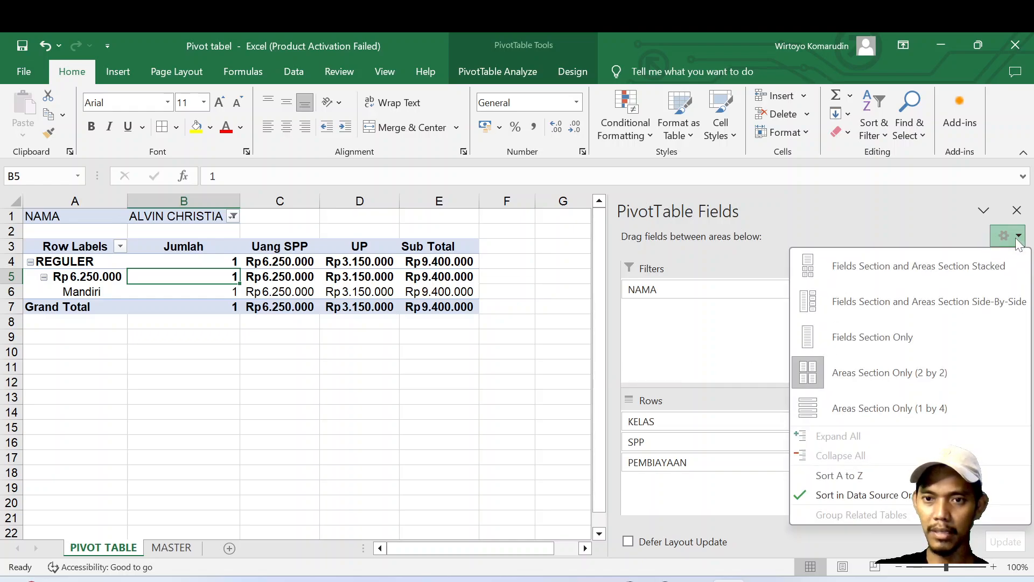
left_click(925, 412)
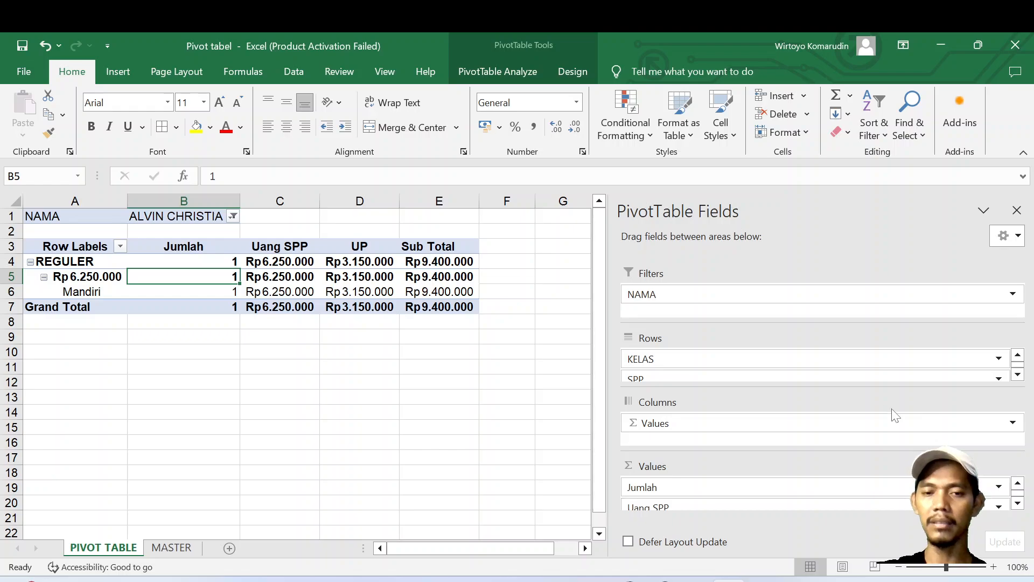
scroll(732, 370, "down", 1)
scroll(732, 369, "up", 1)
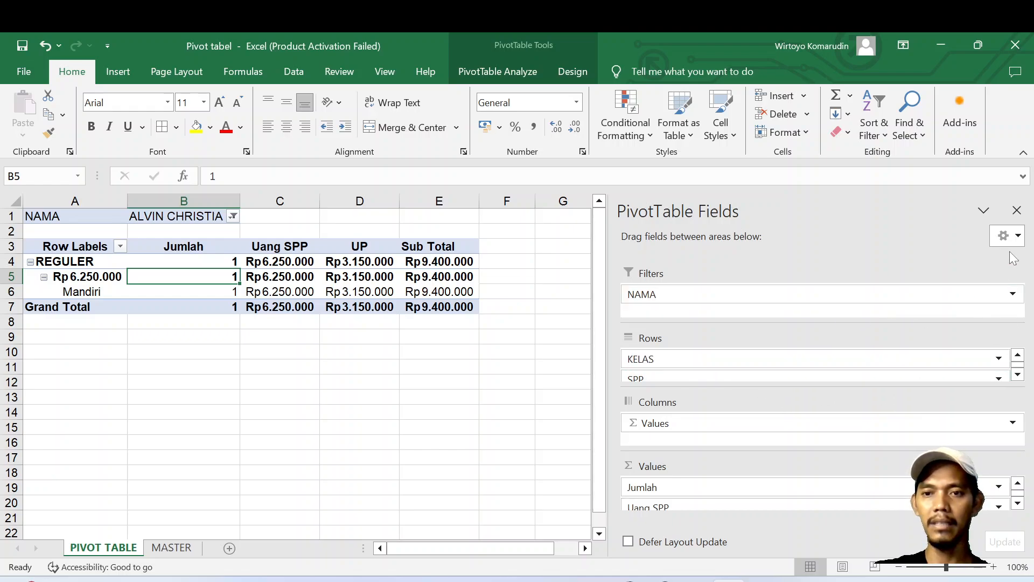
left_click(1018, 237)
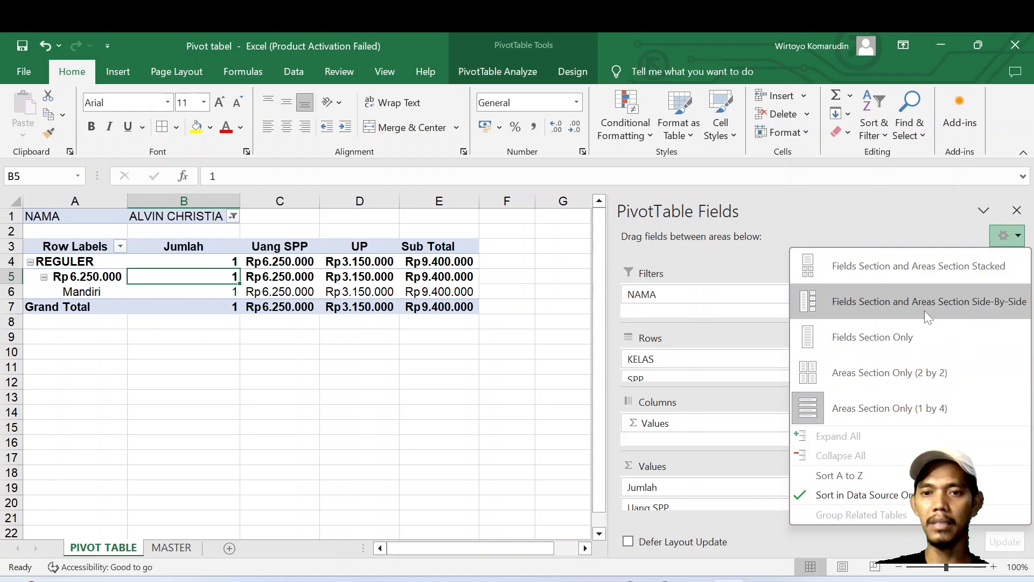
left_click(921, 305)
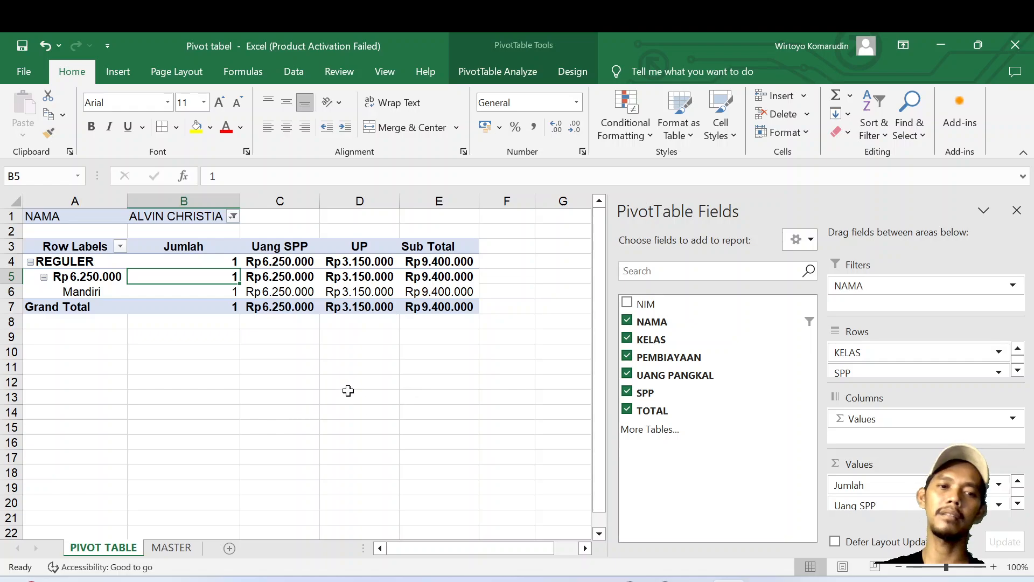
scroll(380, 388, "down", 3)
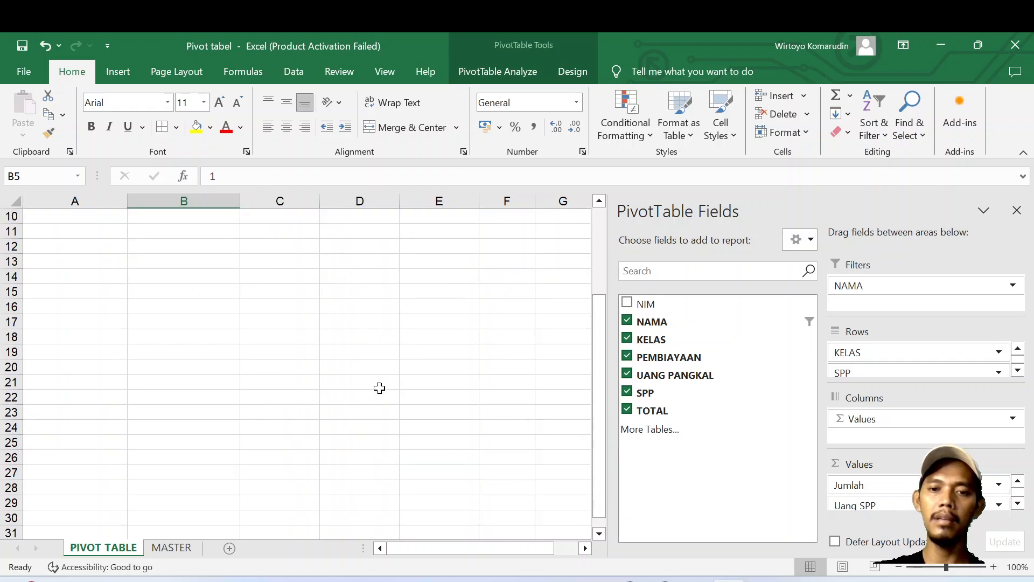
scroll(379, 388, "up", 3)
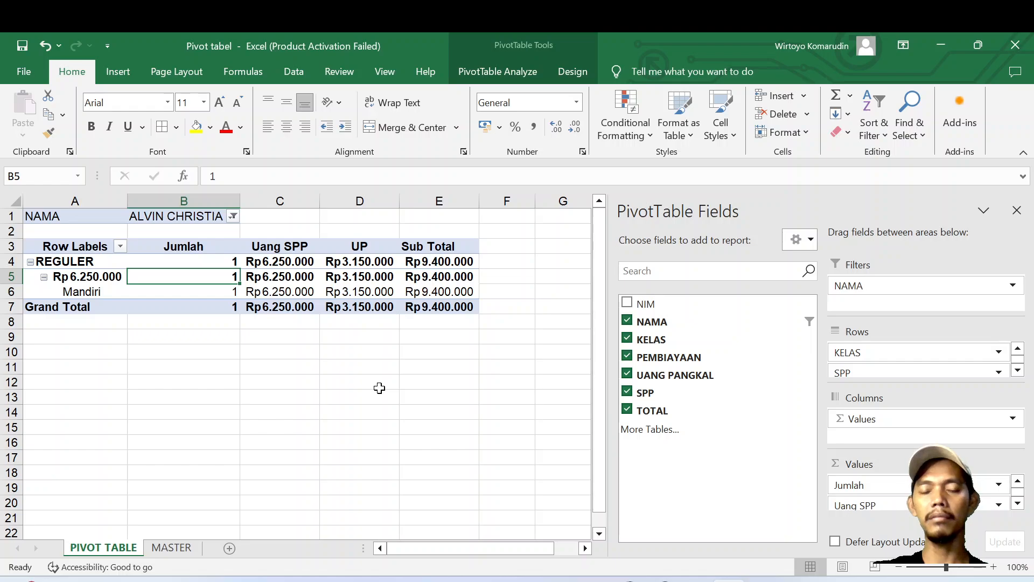